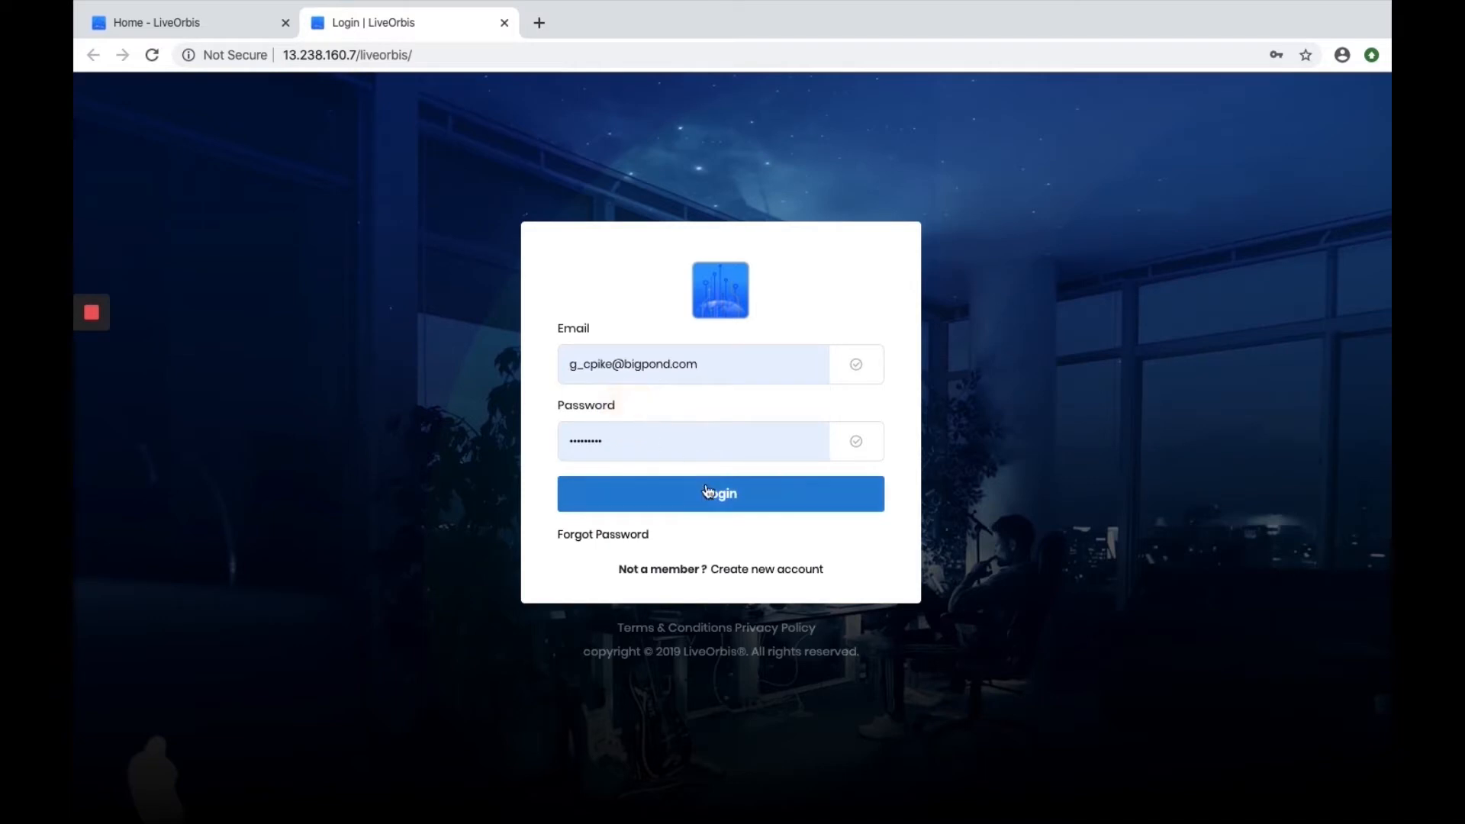
# Step: Log in and pass 2-step verification with the emailed code
pyautogui.click(723, 503)
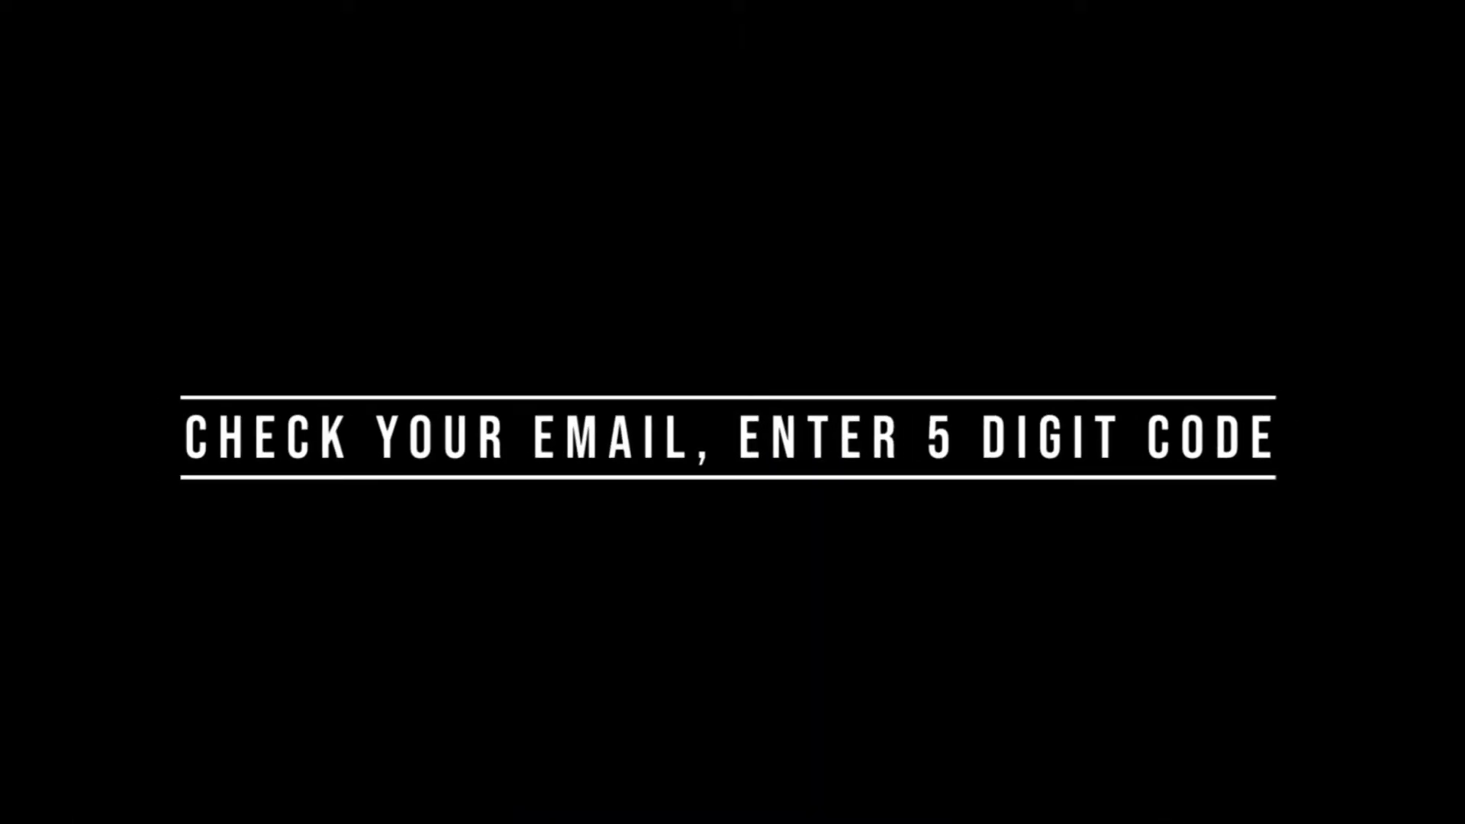
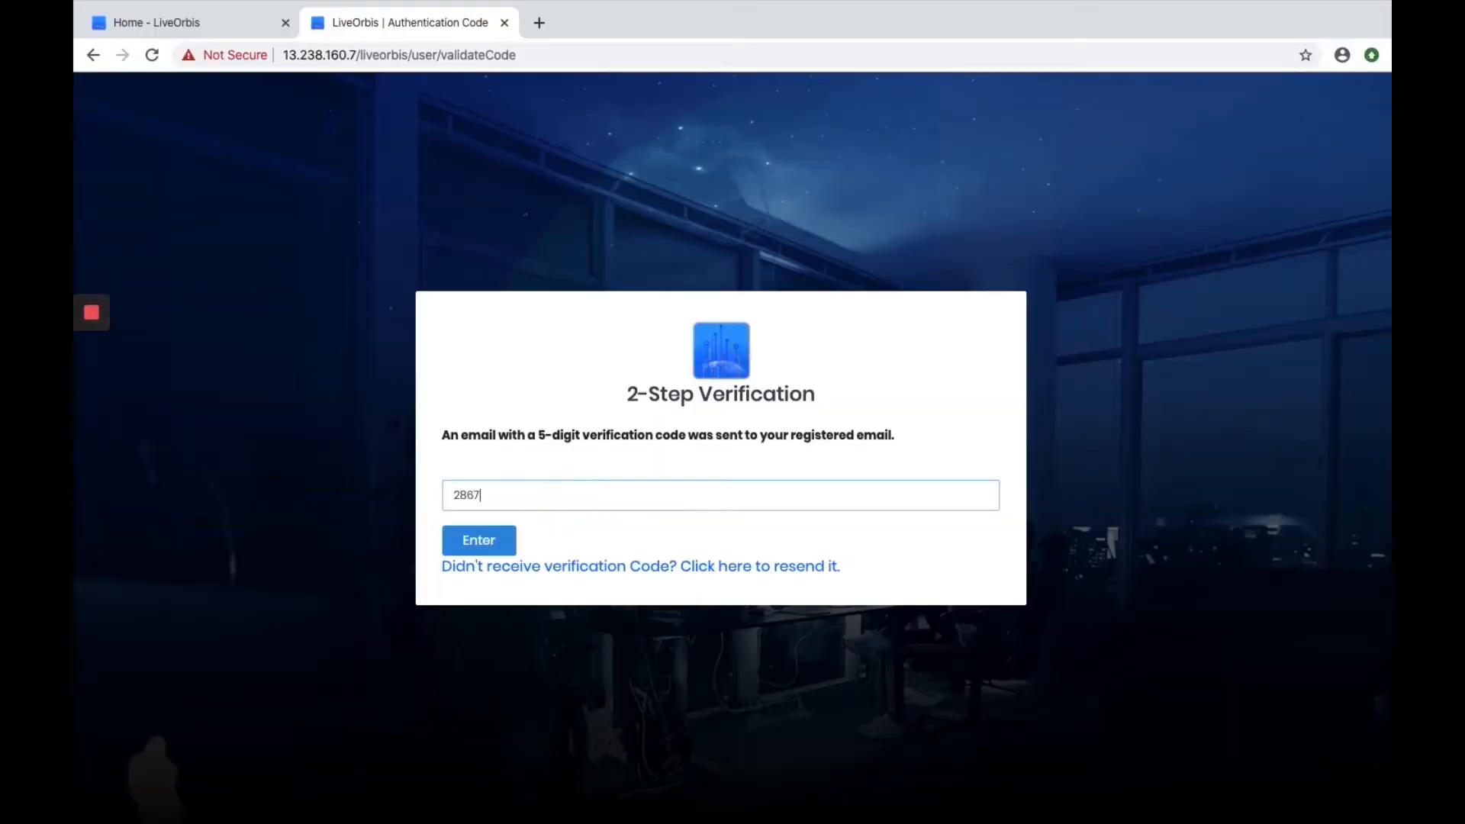
pyautogui.click(502, 543)
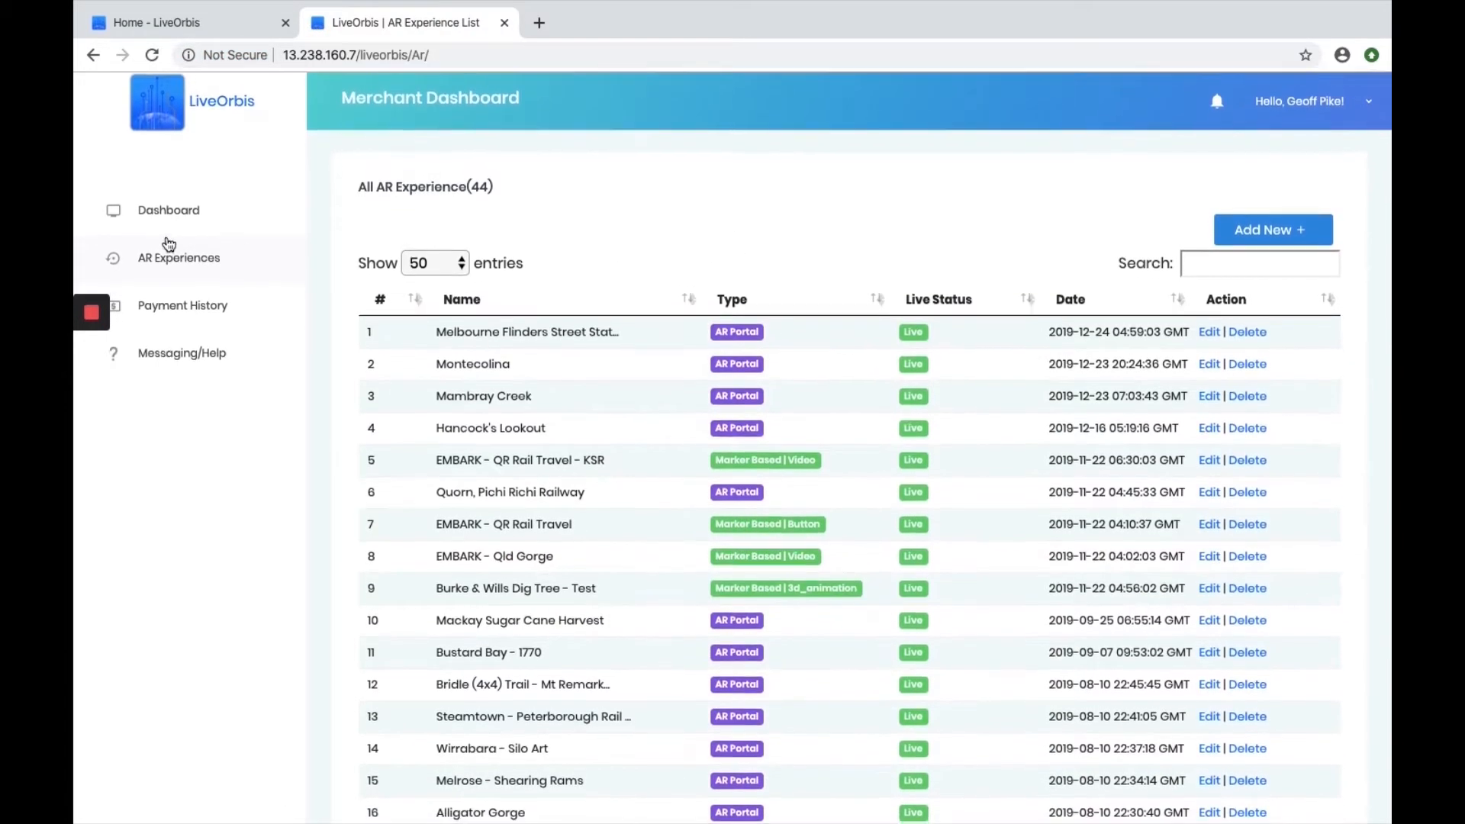
# Step: Review the dashboard totals and AR Analytics download pie charts, then go to the business profile
pyautogui.click(173, 214)
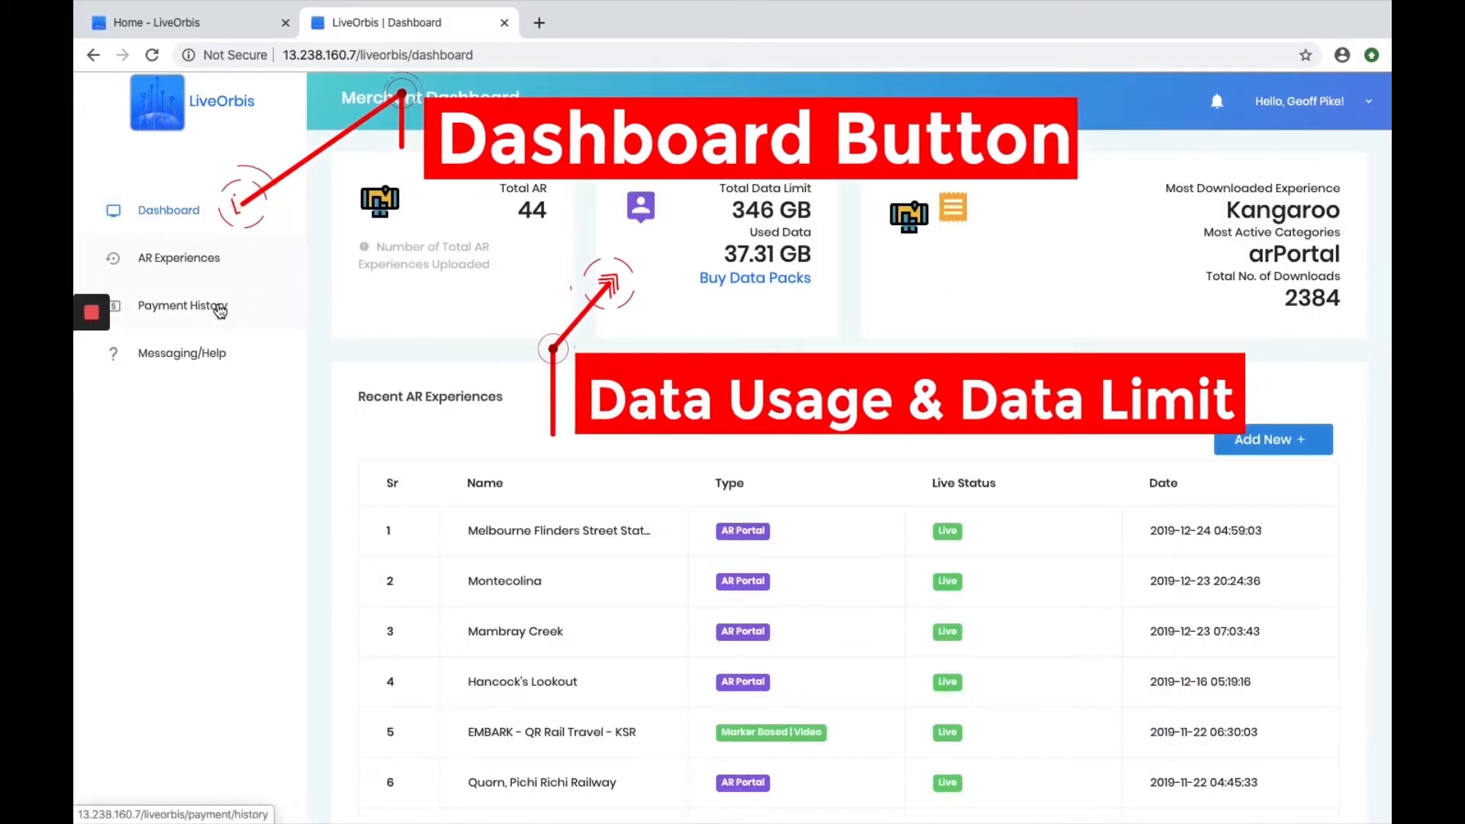
pyautogui.click(184, 258)
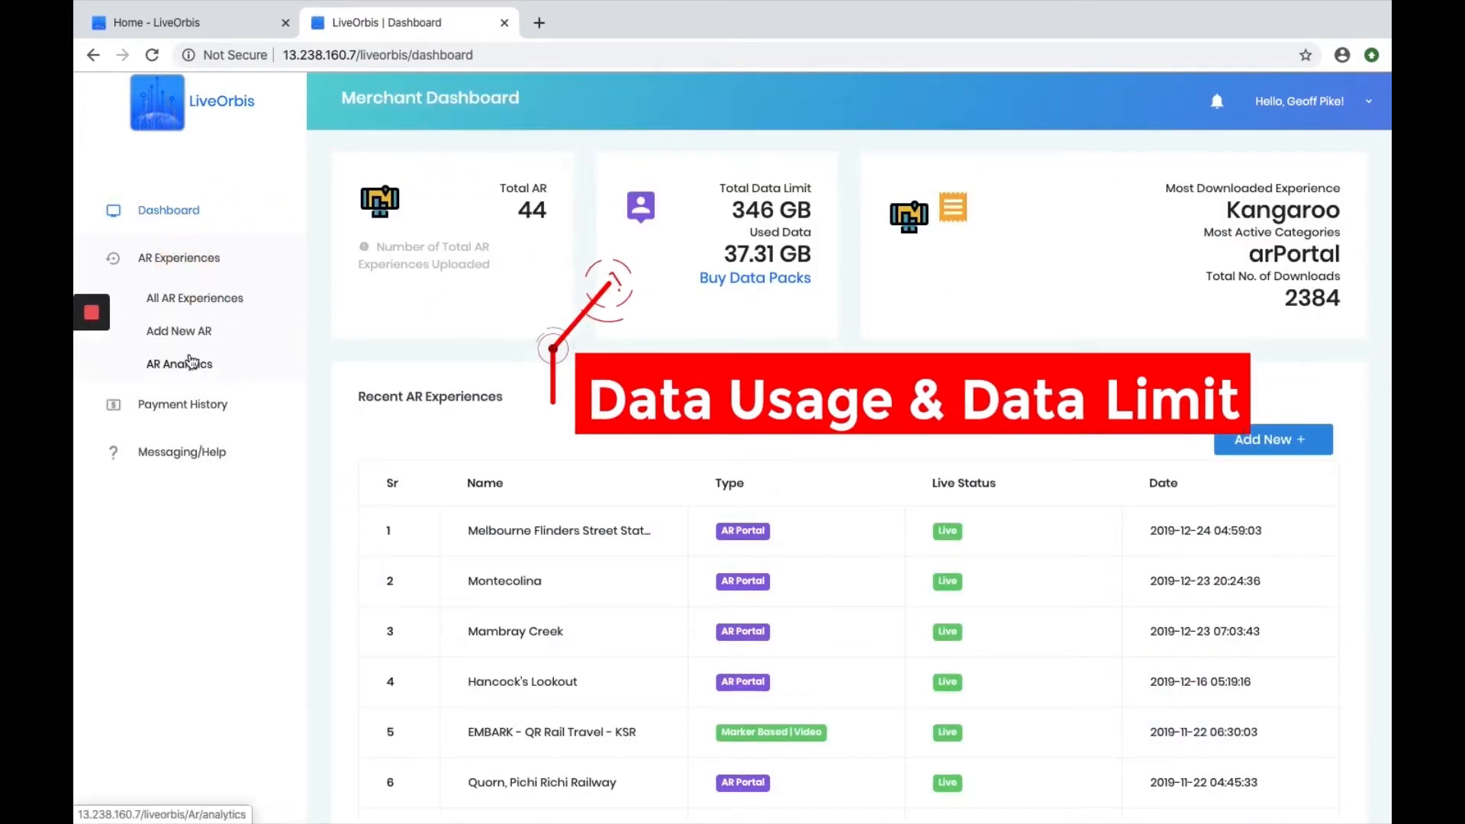
pyautogui.click(193, 368)
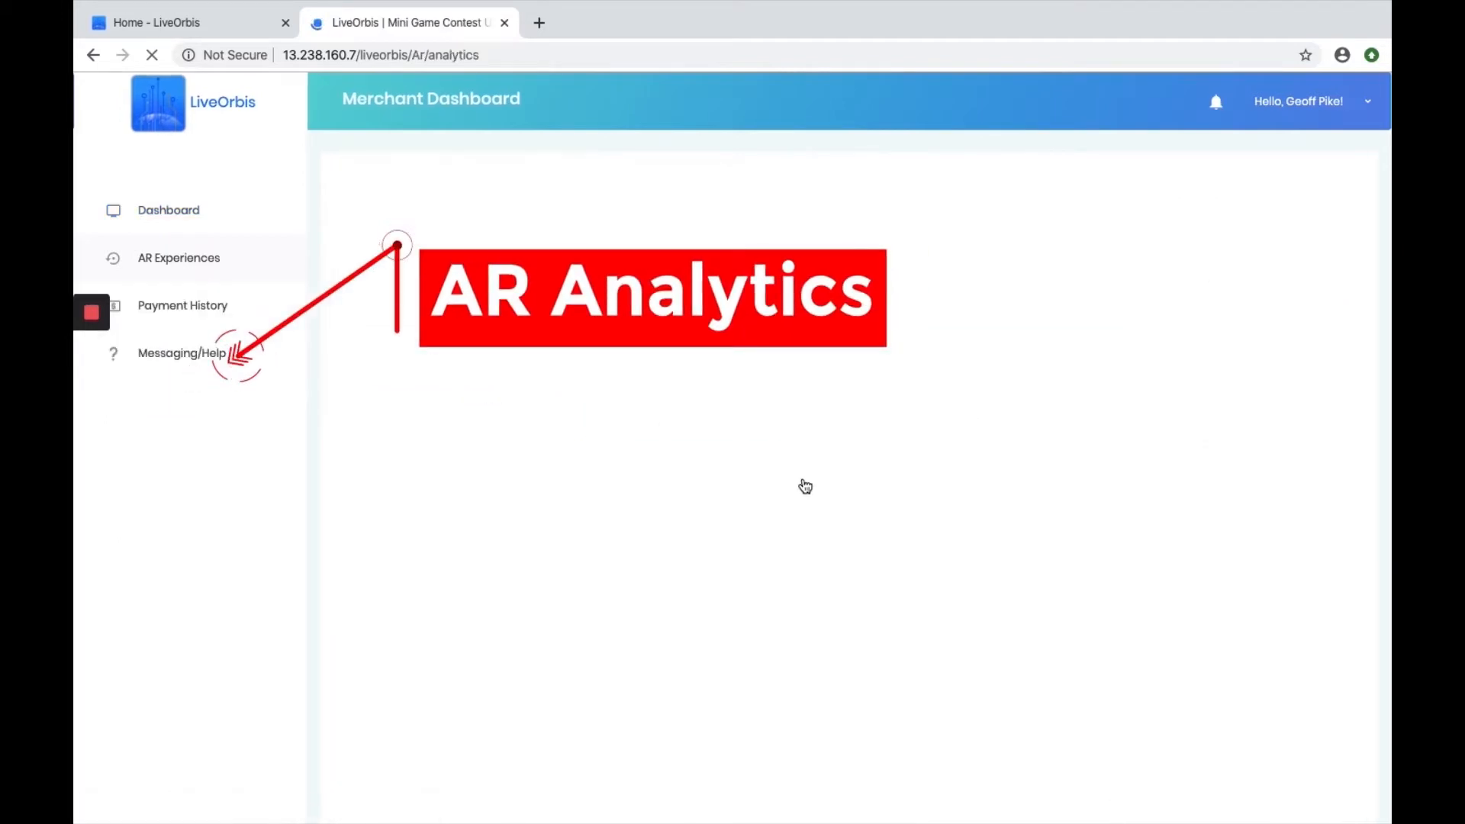
pyautogui.scroll(-5, 803, 481)
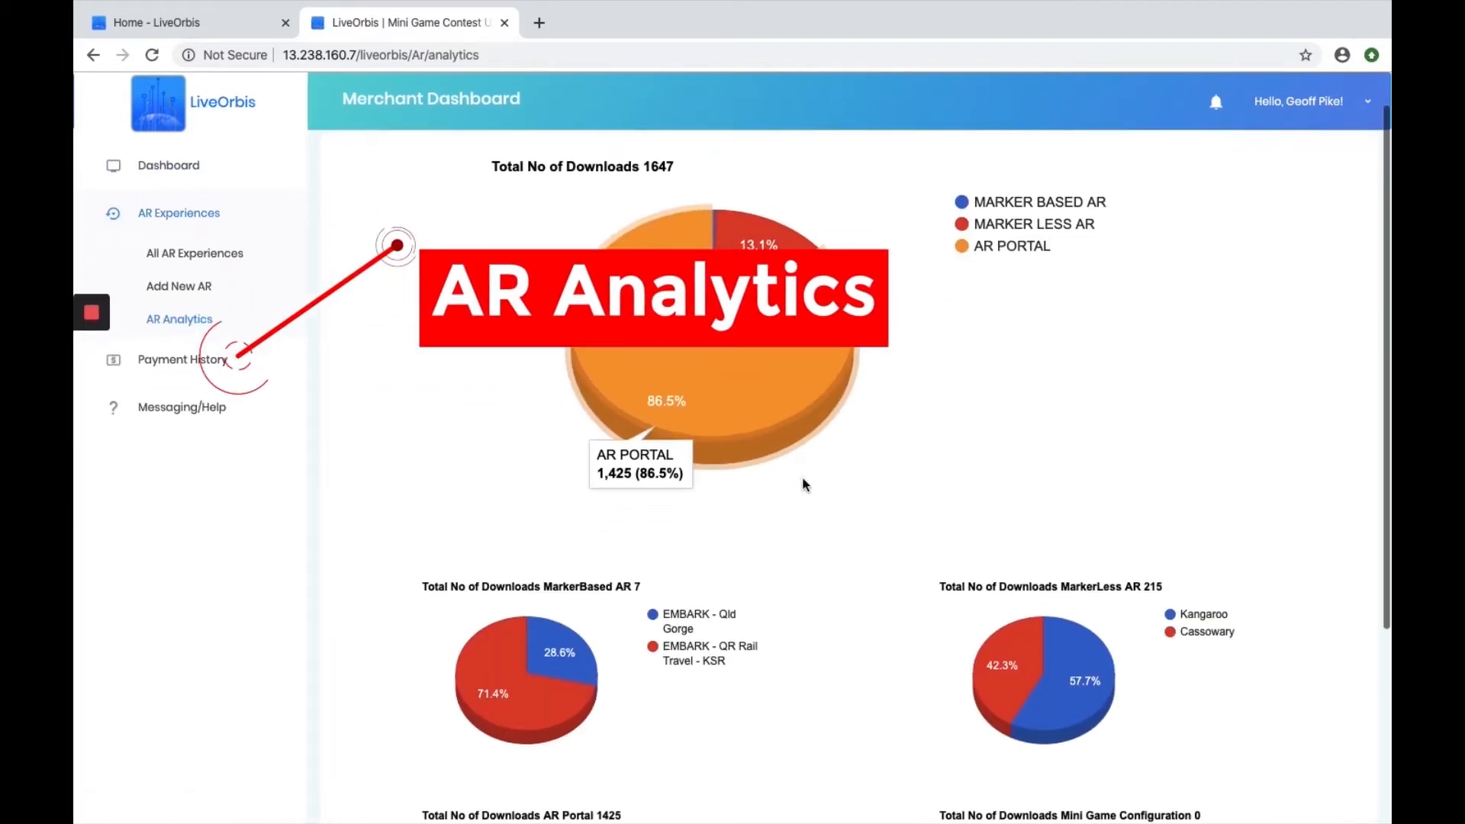
pyautogui.scroll(5, 802, 484)
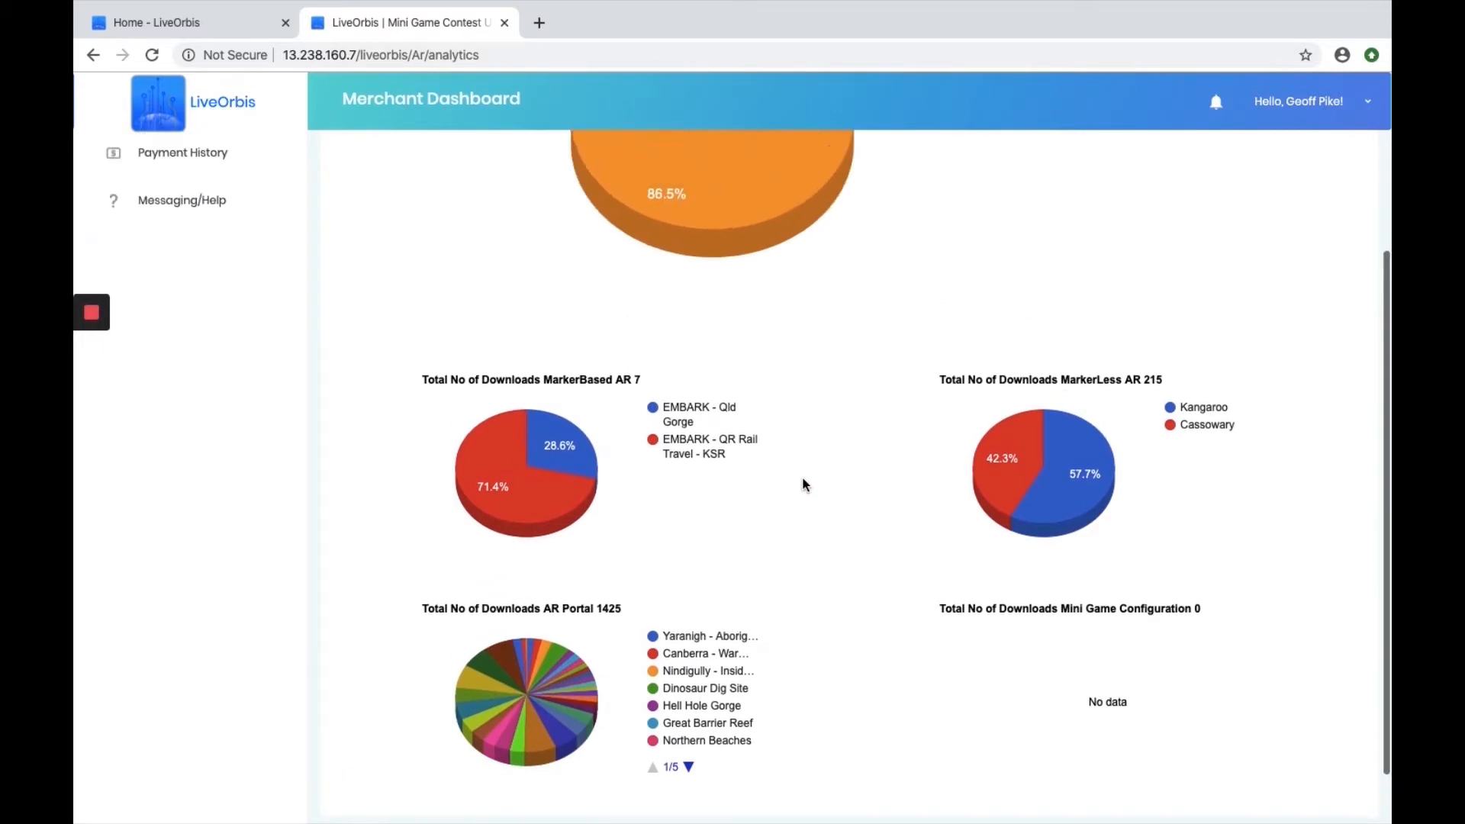
pyautogui.moveTo(802, 484)
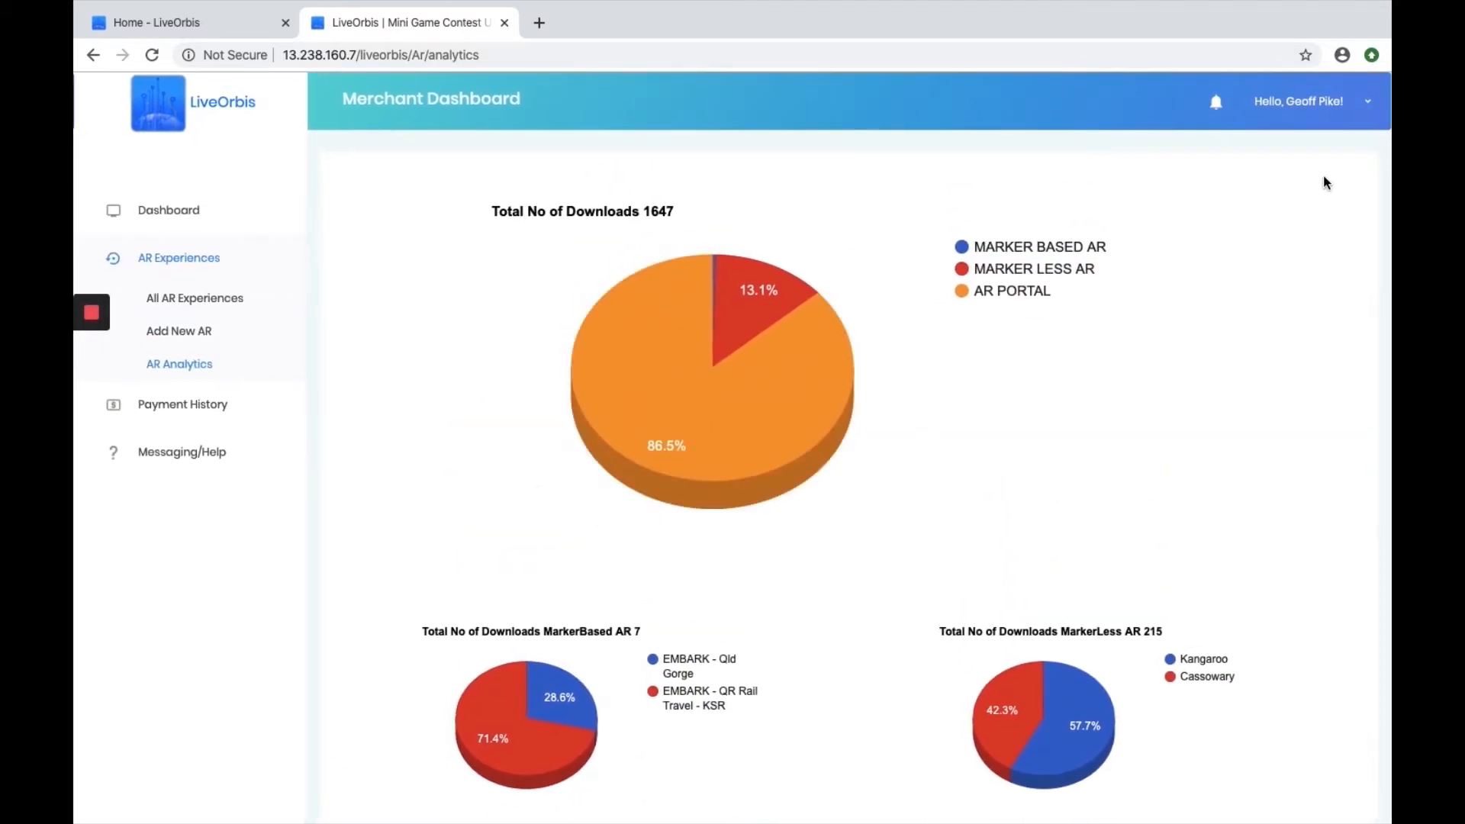
pyautogui.click(1363, 107)
pyautogui.click(1255, 168)
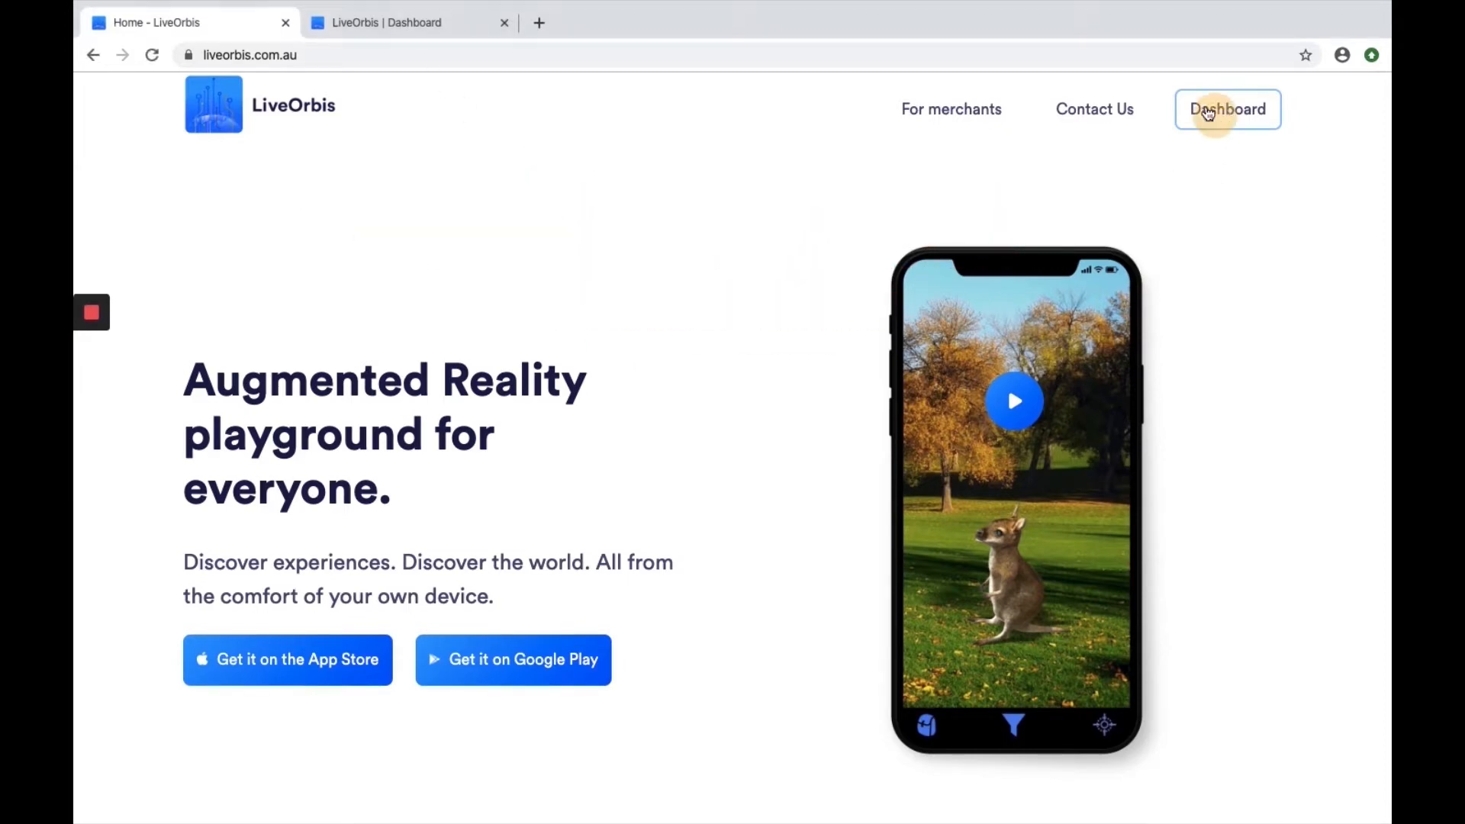
# Step: Check the business profile fields, then return to the dashboard overview (43 AR, 37.31 GB used)
pyautogui.click(1210, 113)
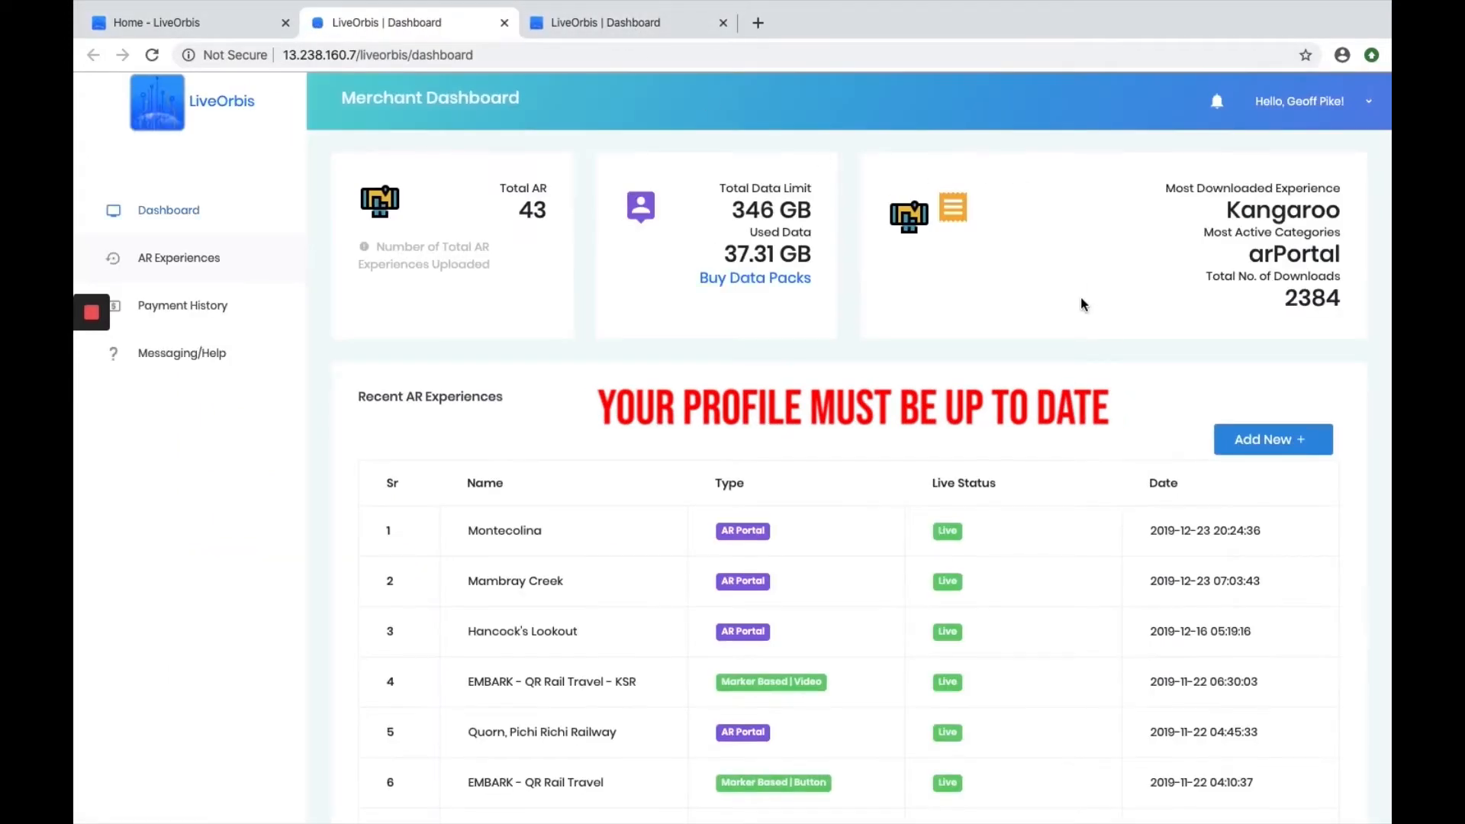
pyautogui.click(1289, 102)
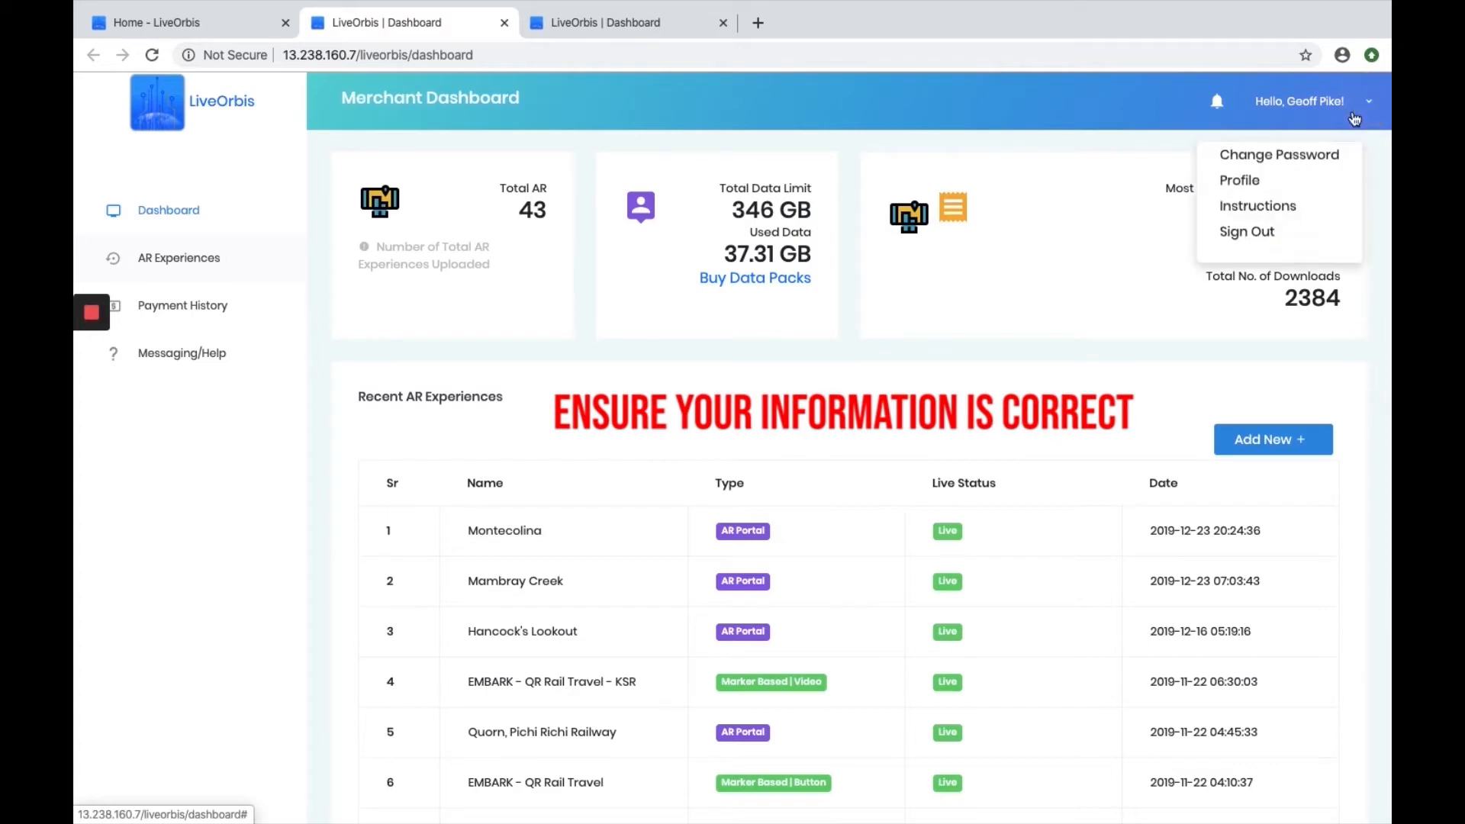
pyautogui.click(1256, 192)
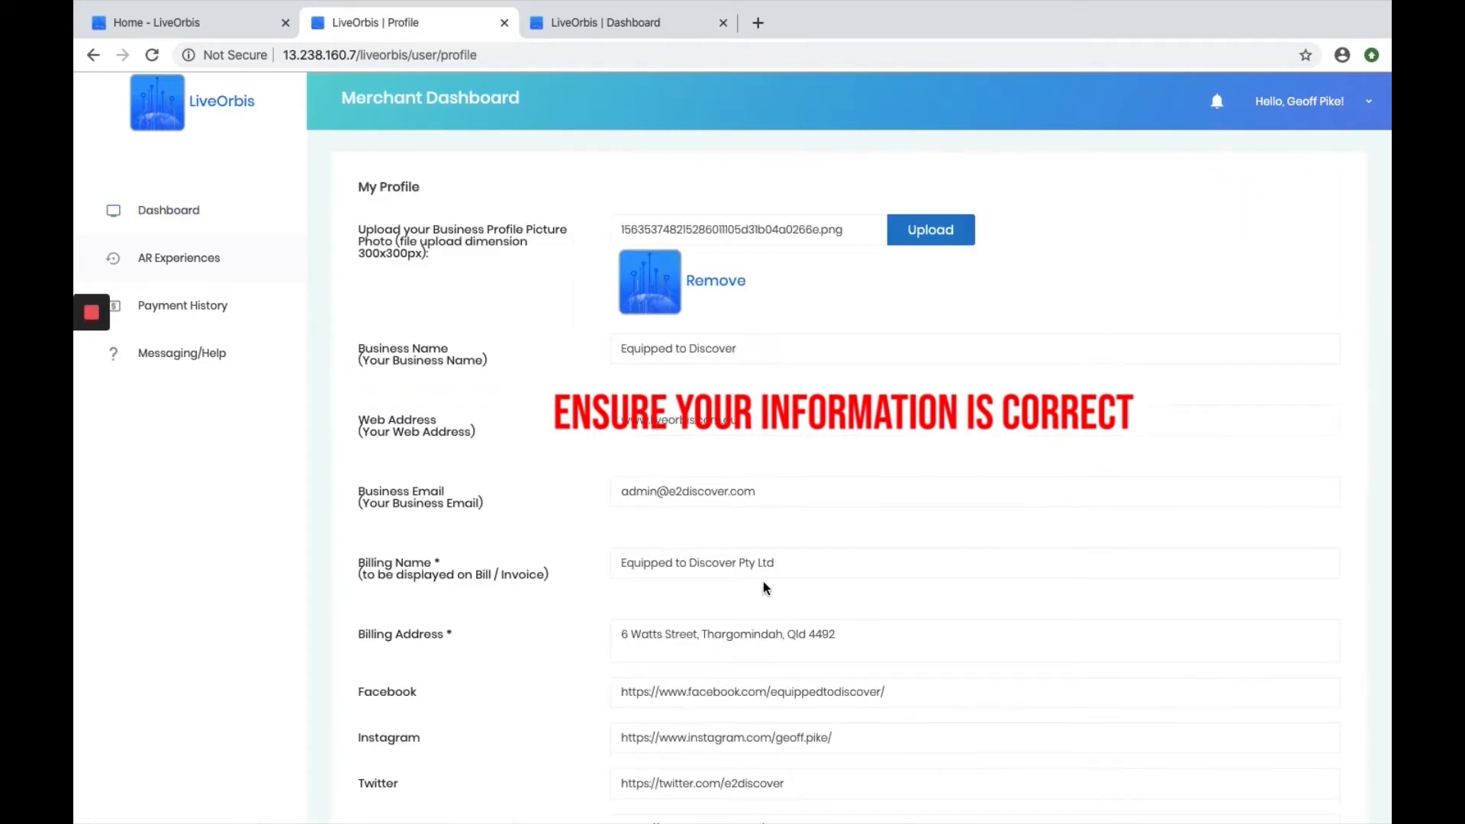
pyautogui.scroll(-2, 765, 588)
pyautogui.scroll(-1, 717, 588)
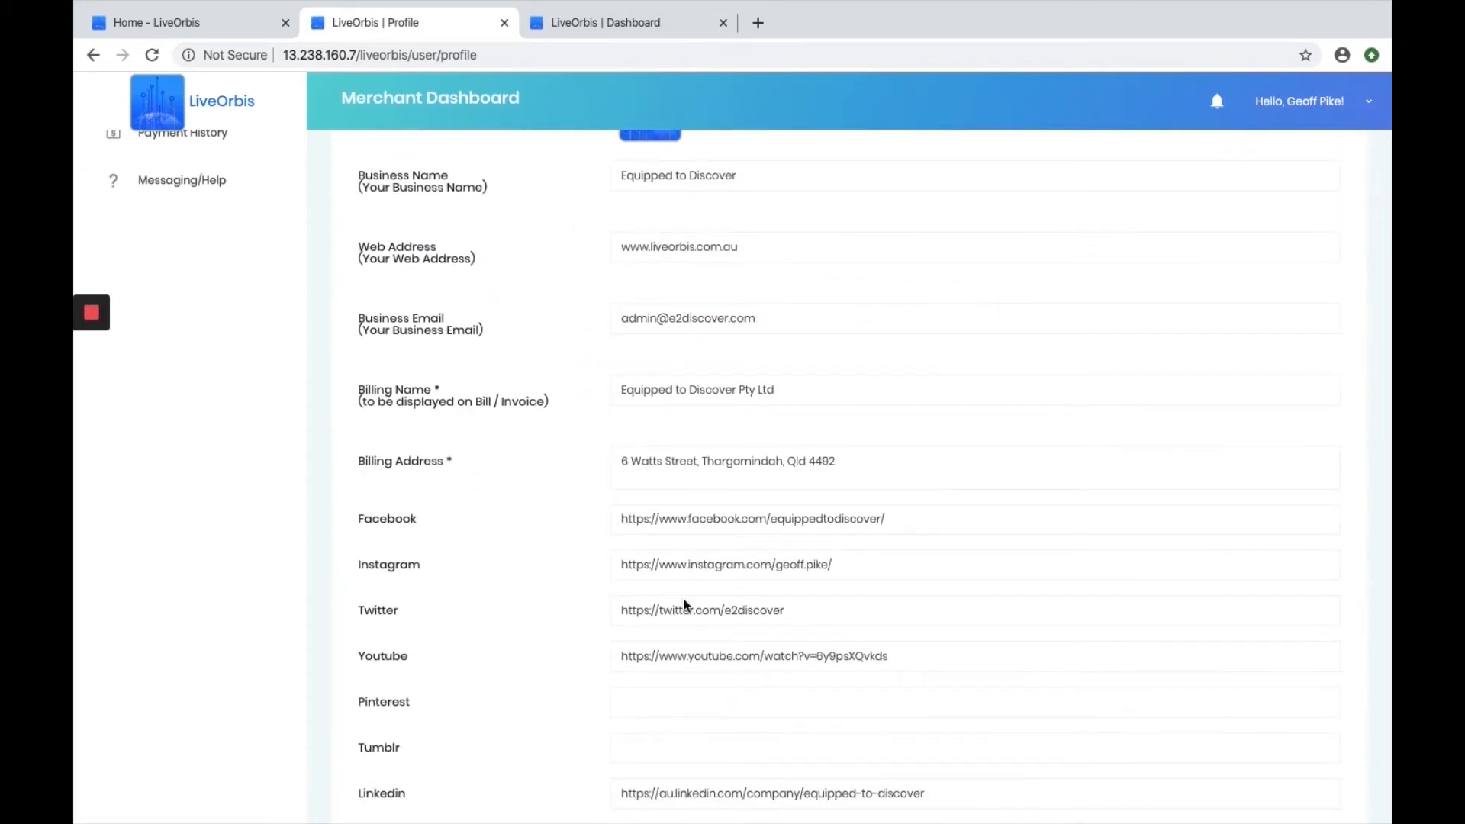
pyautogui.scroll(3, 1079, 242)
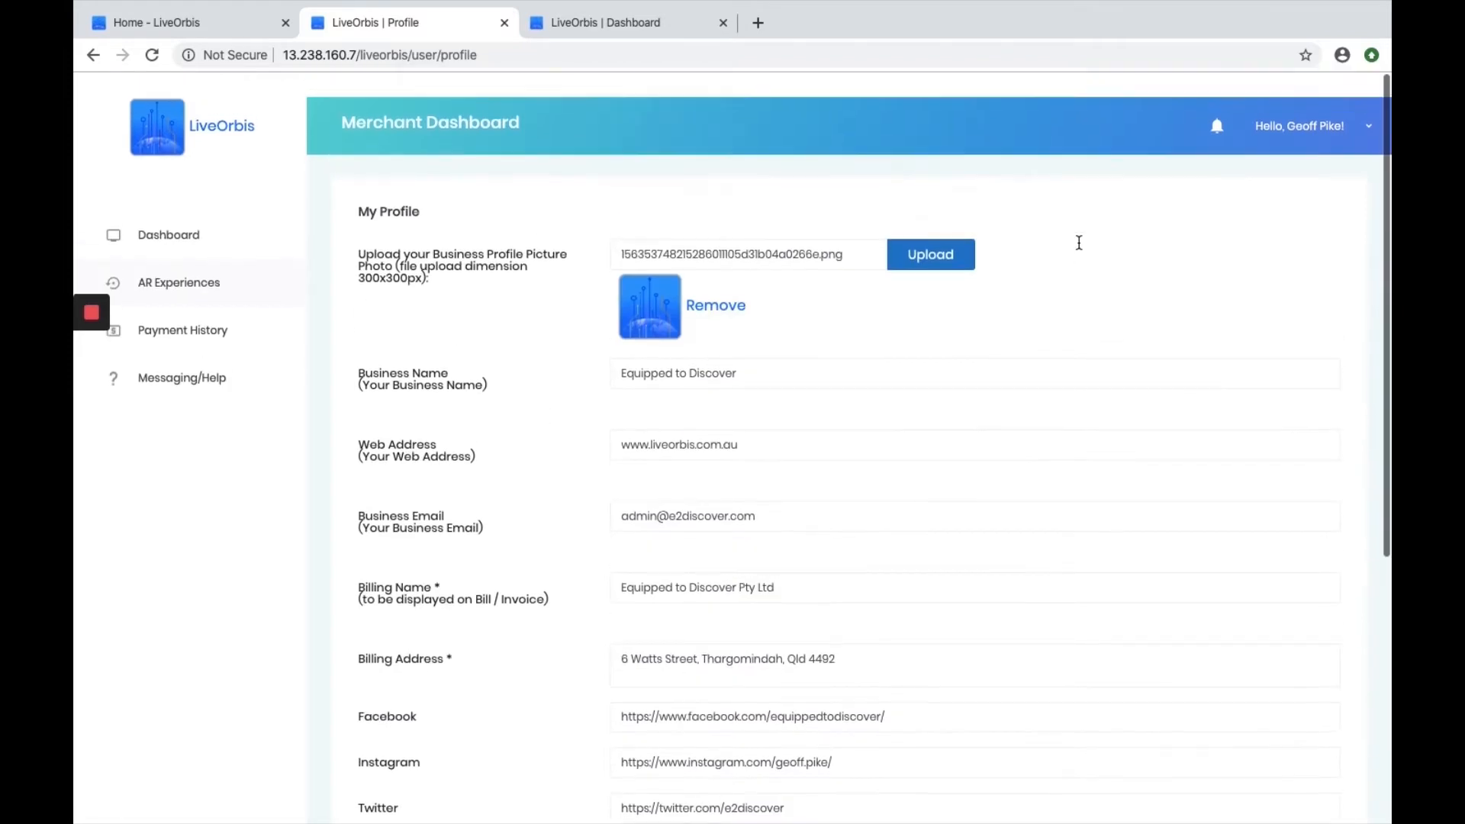
pyautogui.click(148, 216)
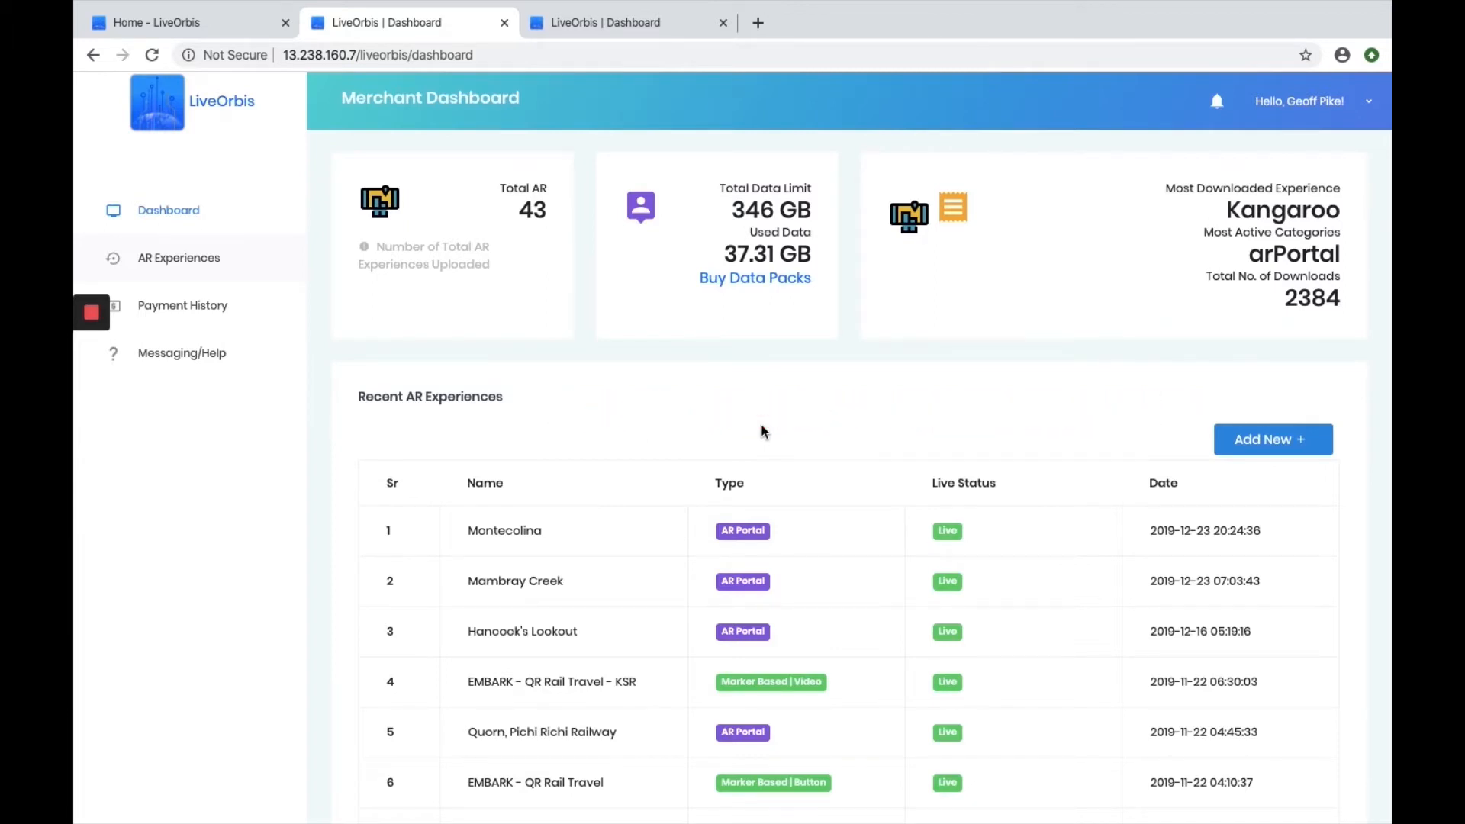
pyautogui.moveTo(837, 818)
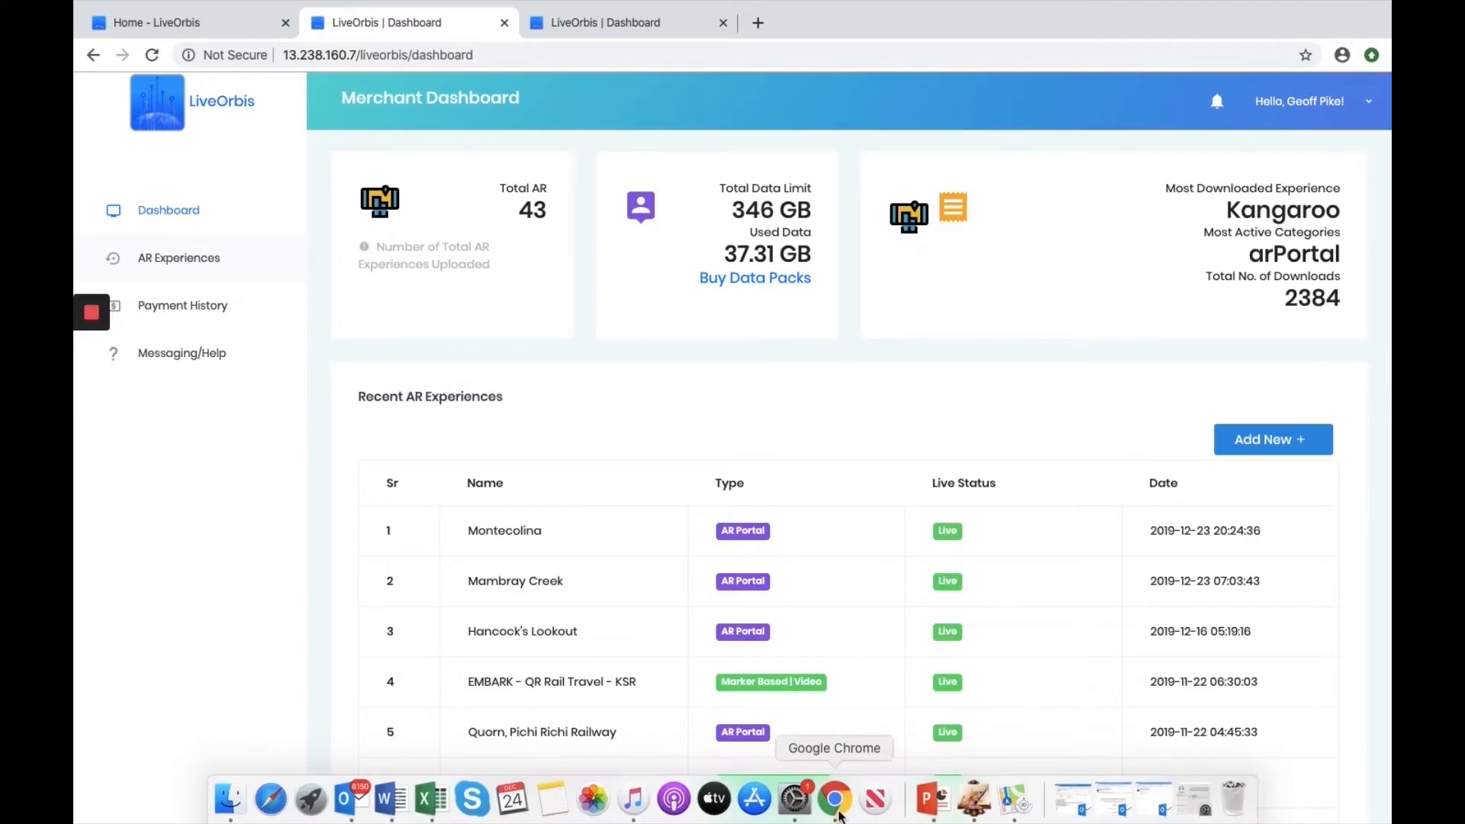
# Step: Look up Flinders Street's location in Maps, then start a new AR experience
pyautogui.click(1014, 800)
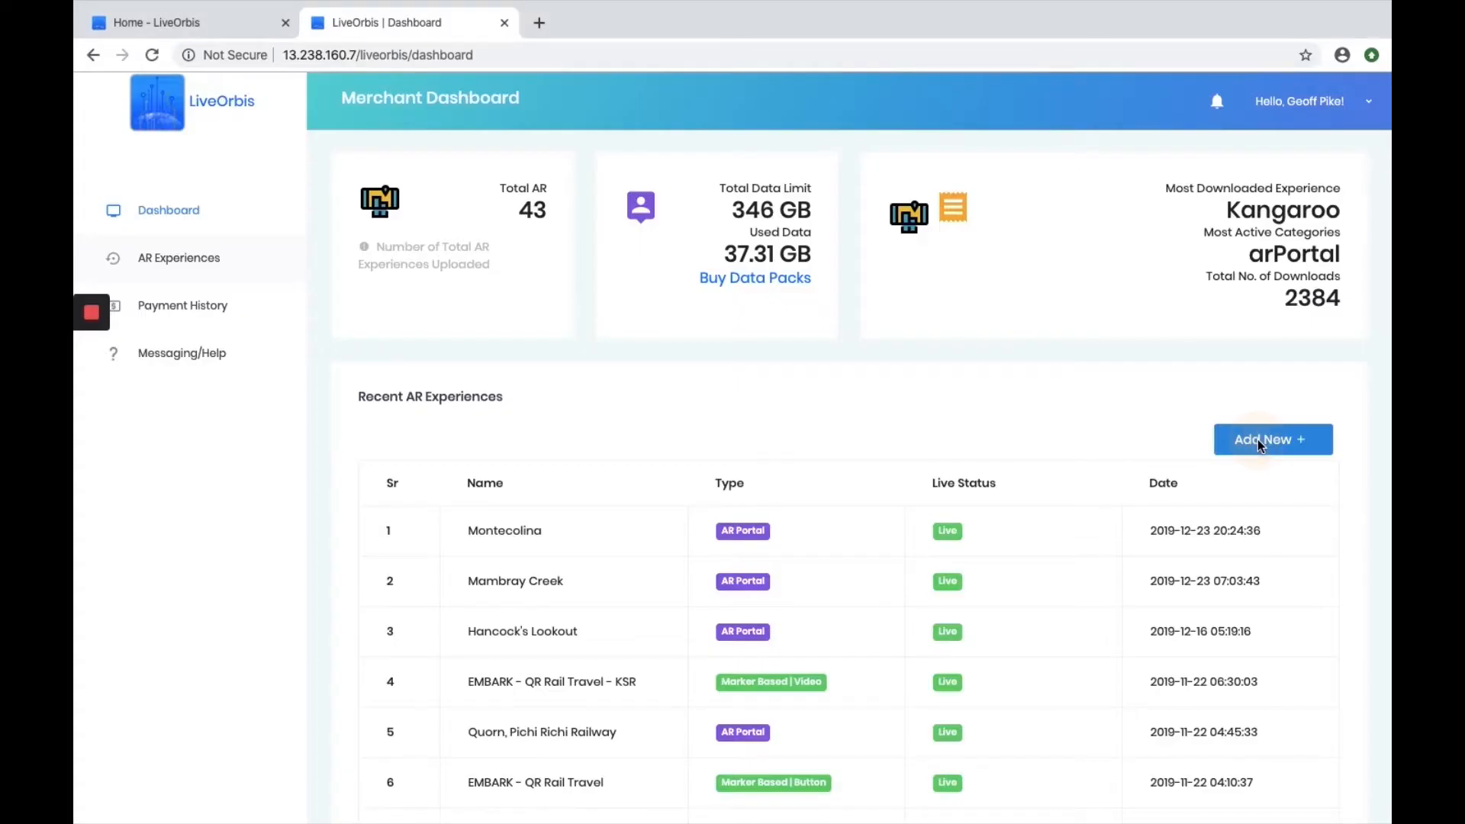
pyautogui.click(1283, 446)
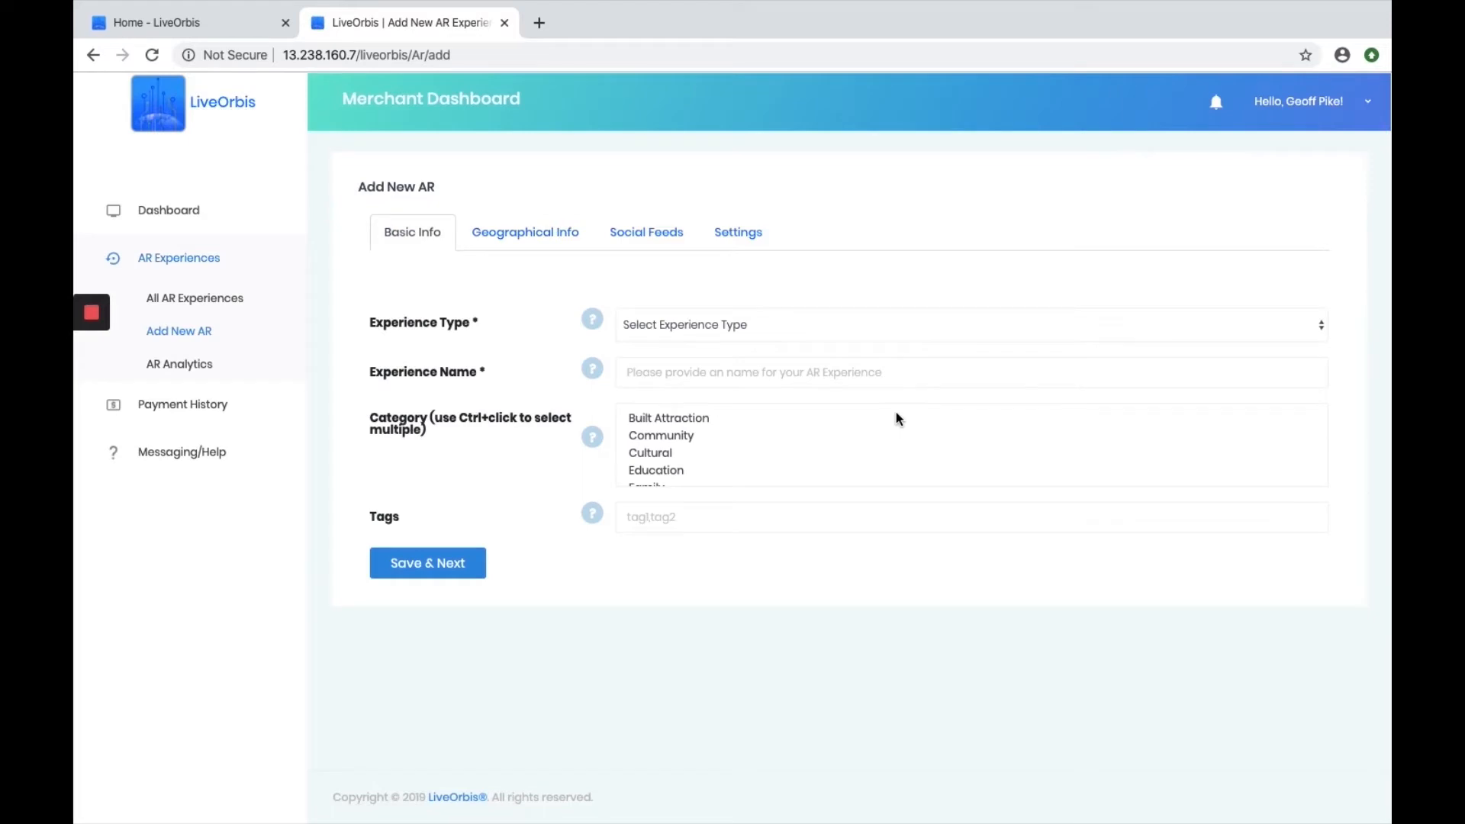
# Step: Set the experience type to AR Portal and name it 'Melbourne Flinders Street Station'
pyautogui.click(922, 331)
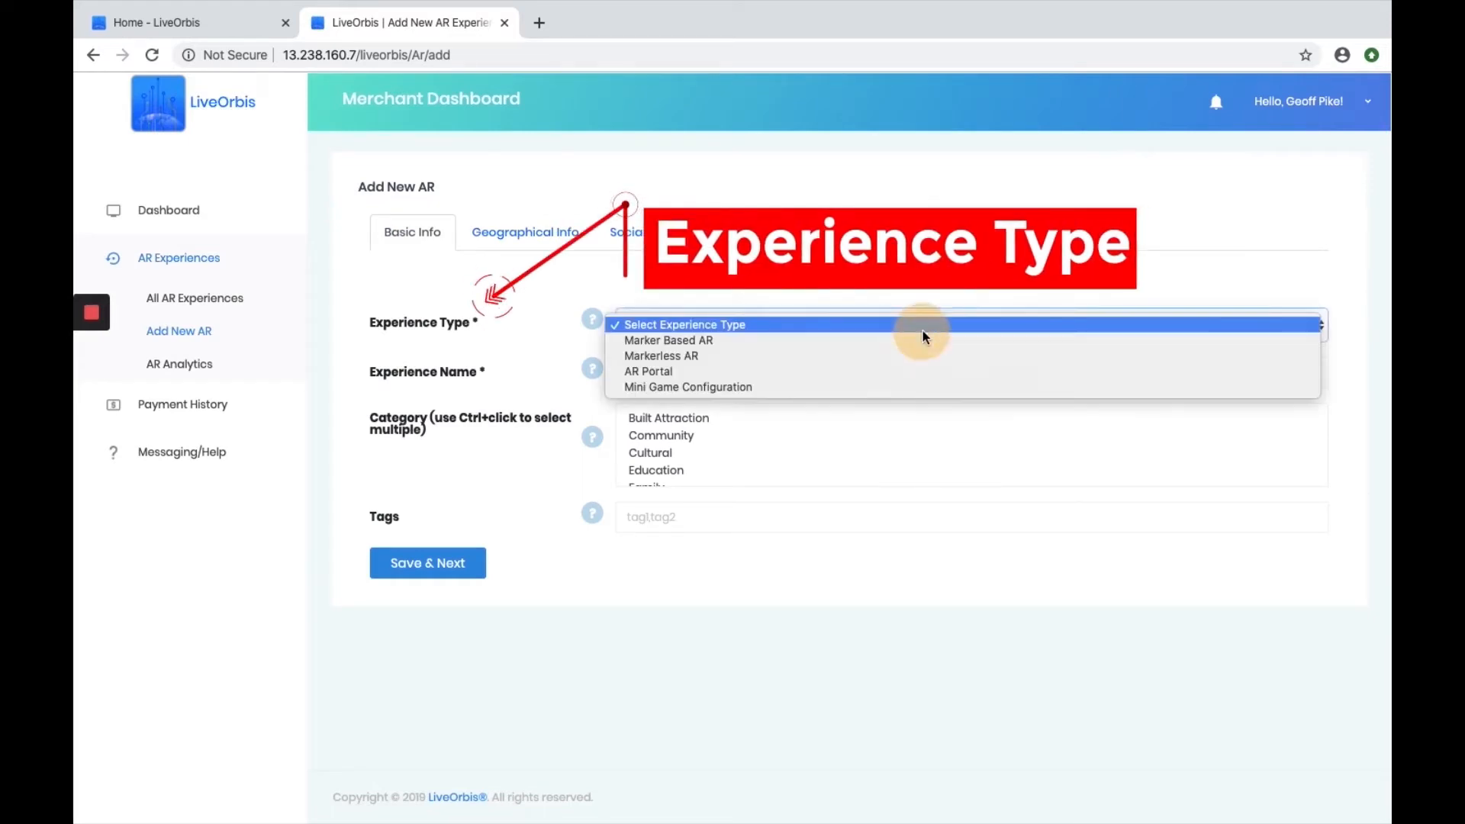
pyautogui.click(697, 371)
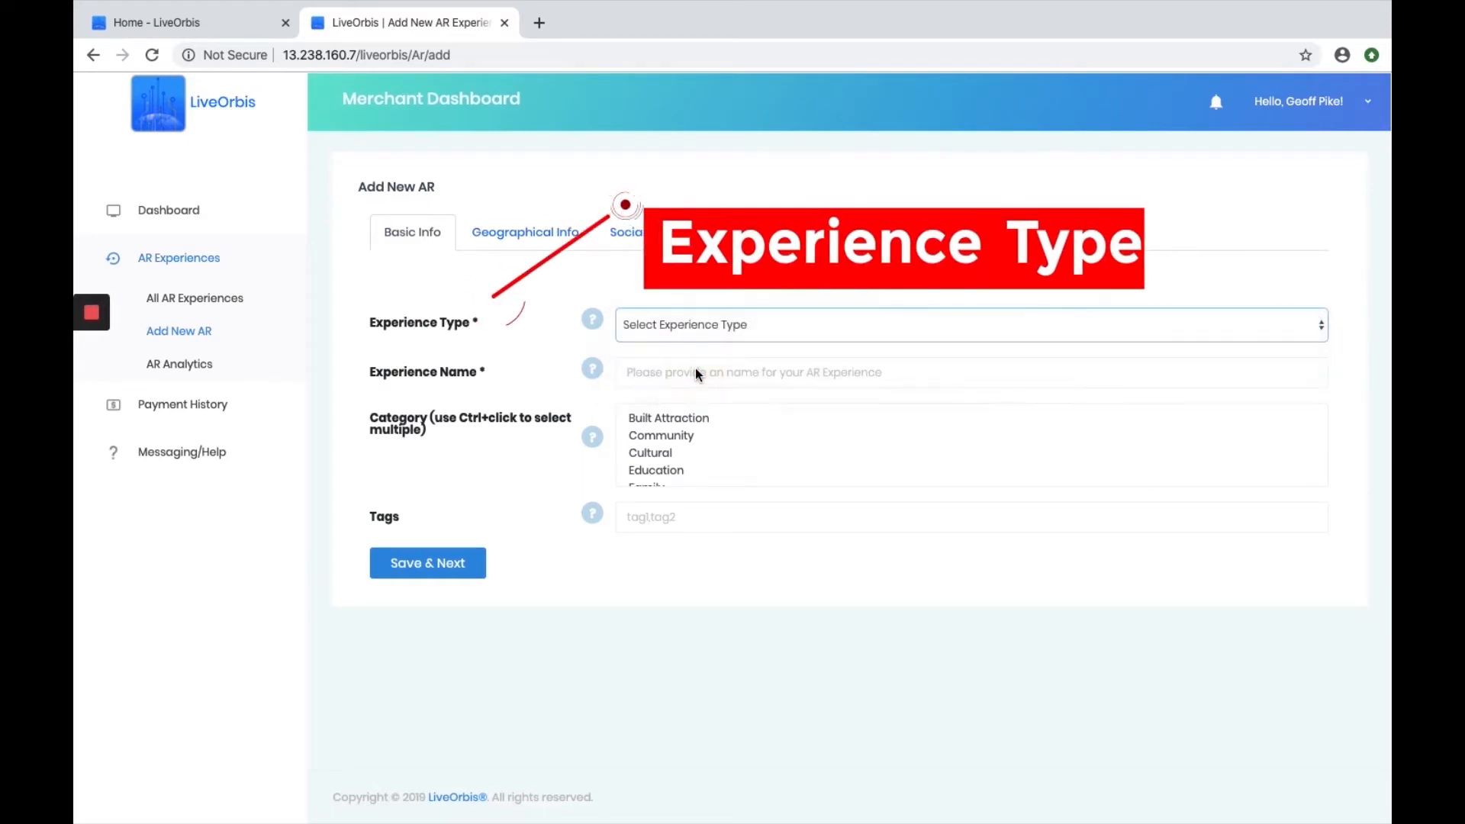
pyautogui.click(748, 371)
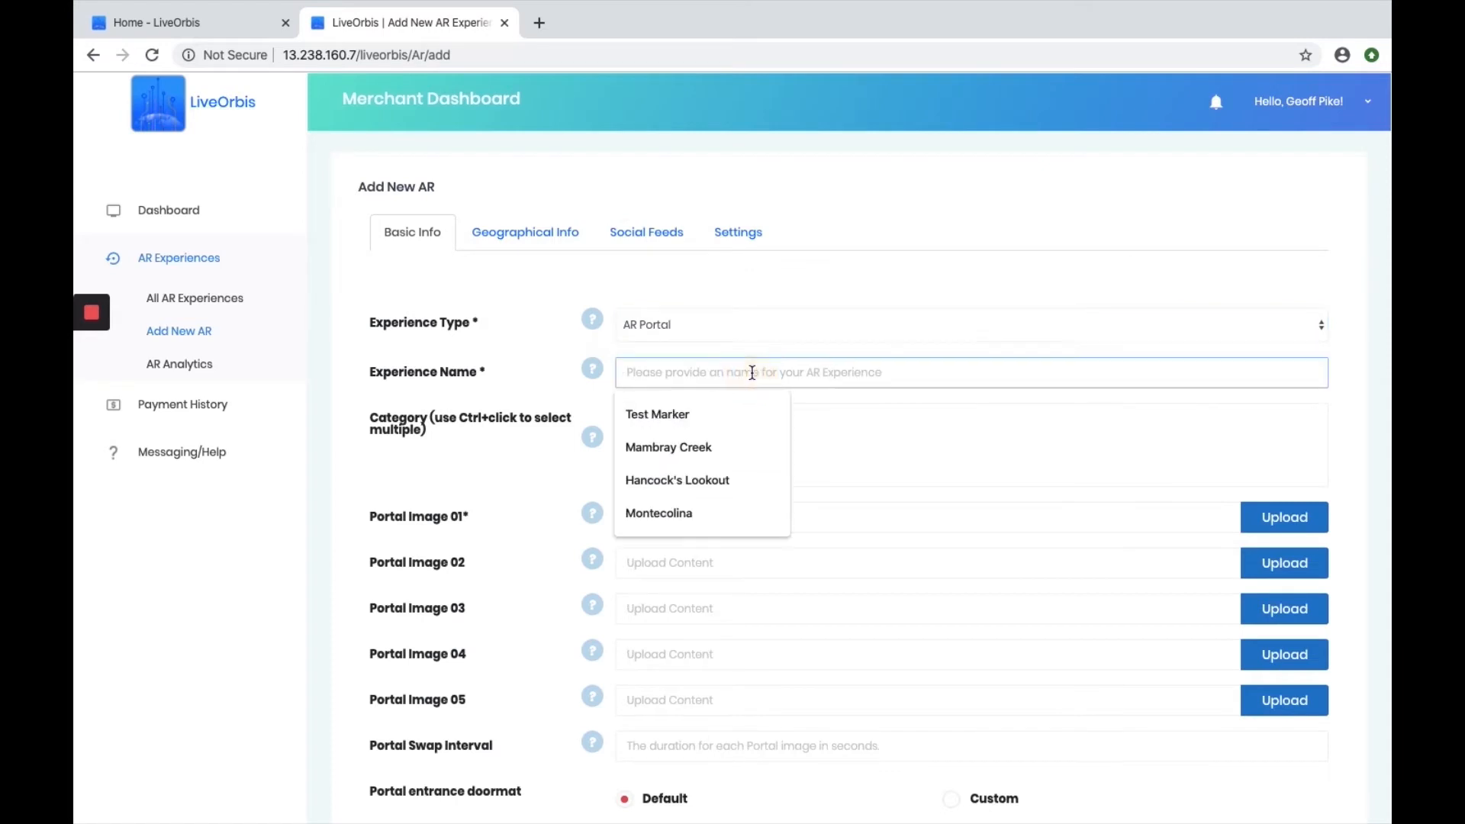
pyautogui.write('Melbourne Flinders Str')
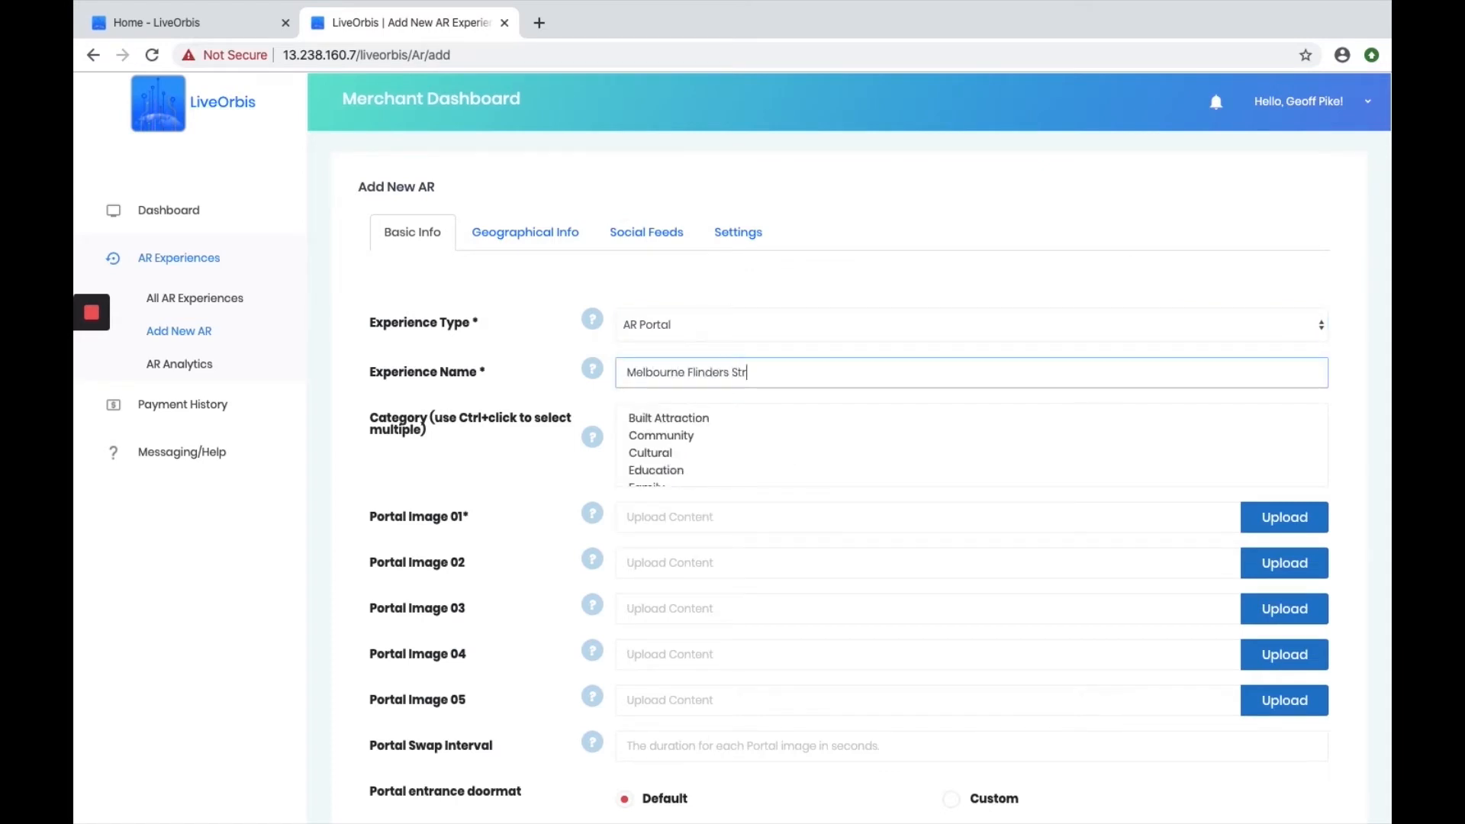
pyautogui.write('eet Station')
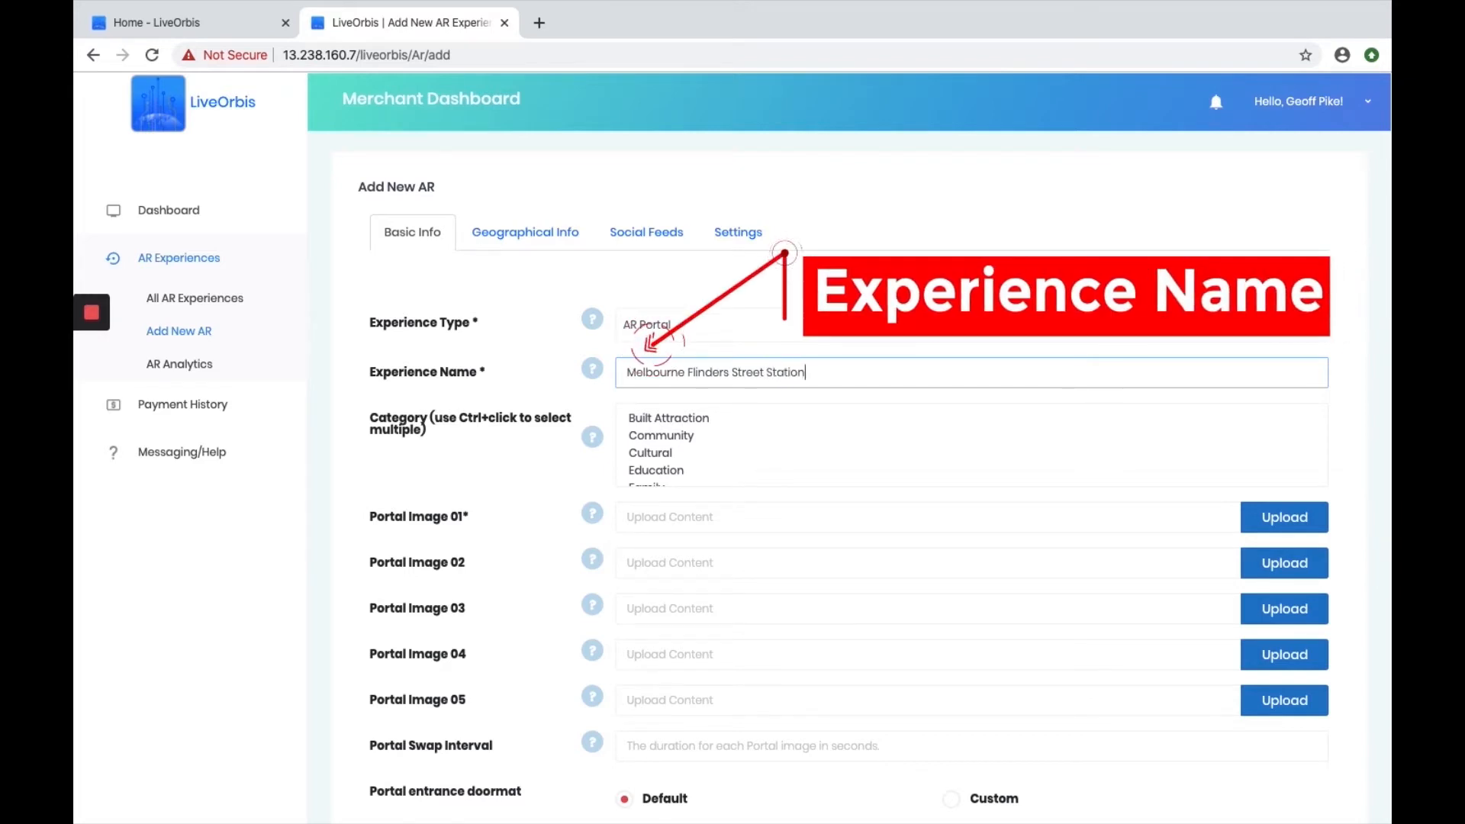
# Step: Select Retail and Promotion plus Shopping & Retail as the categories
pyautogui.scroll(-1, 732, 470)
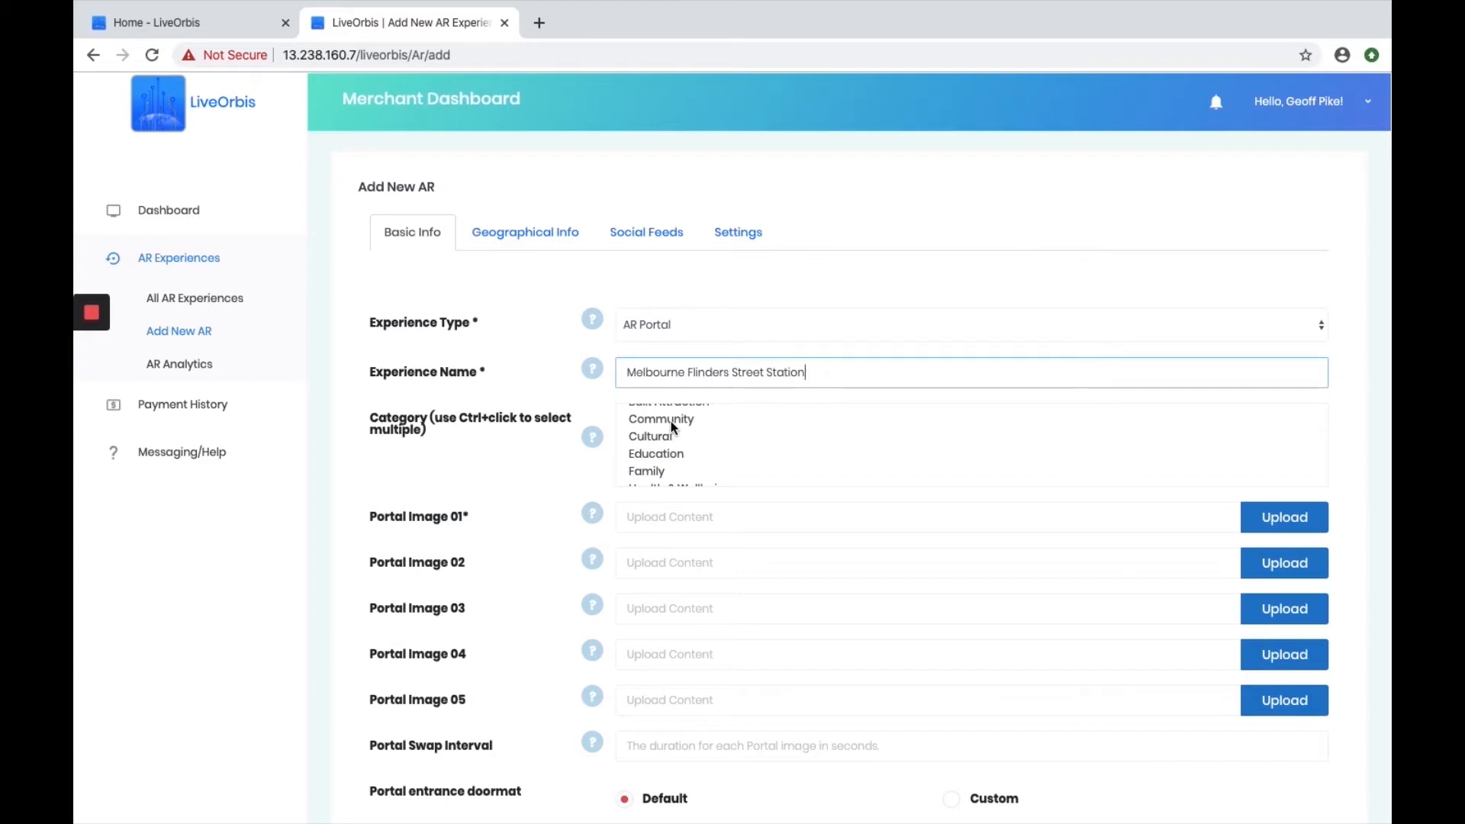
pyautogui.scroll(-3, 675, 432)
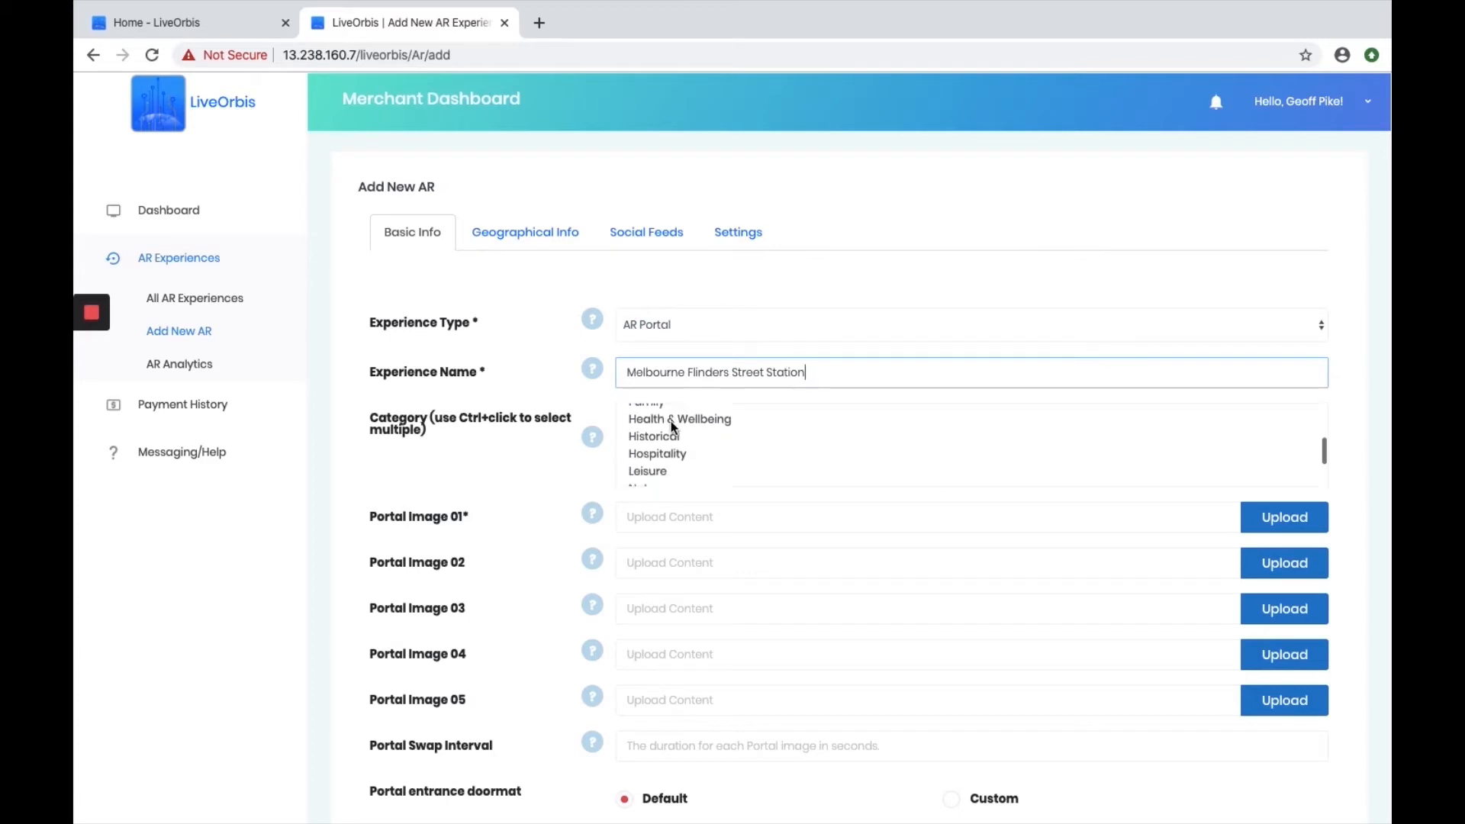
pyautogui.click(674, 435)
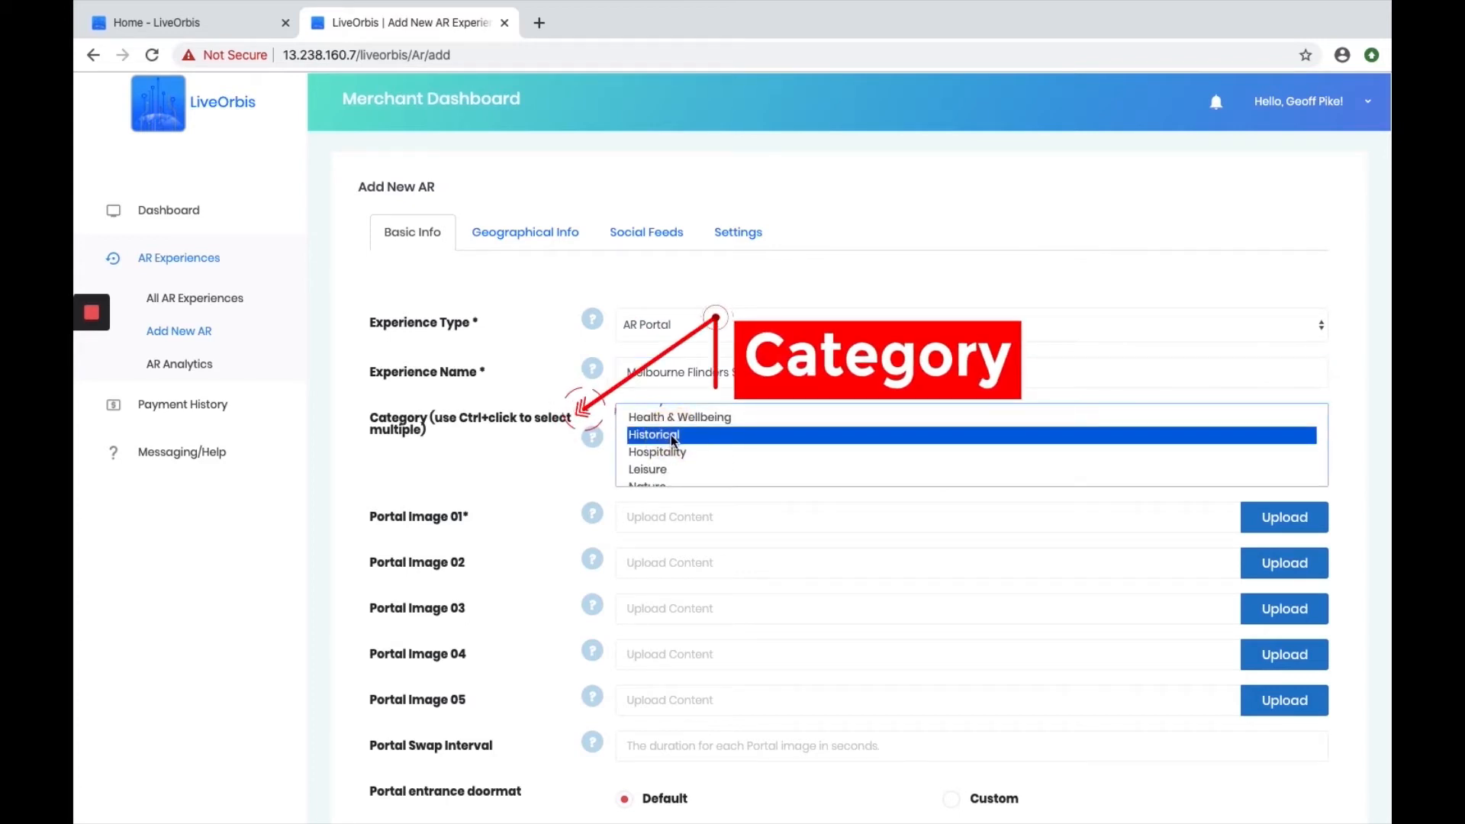
pyautogui.scroll(-1, 689, 469)
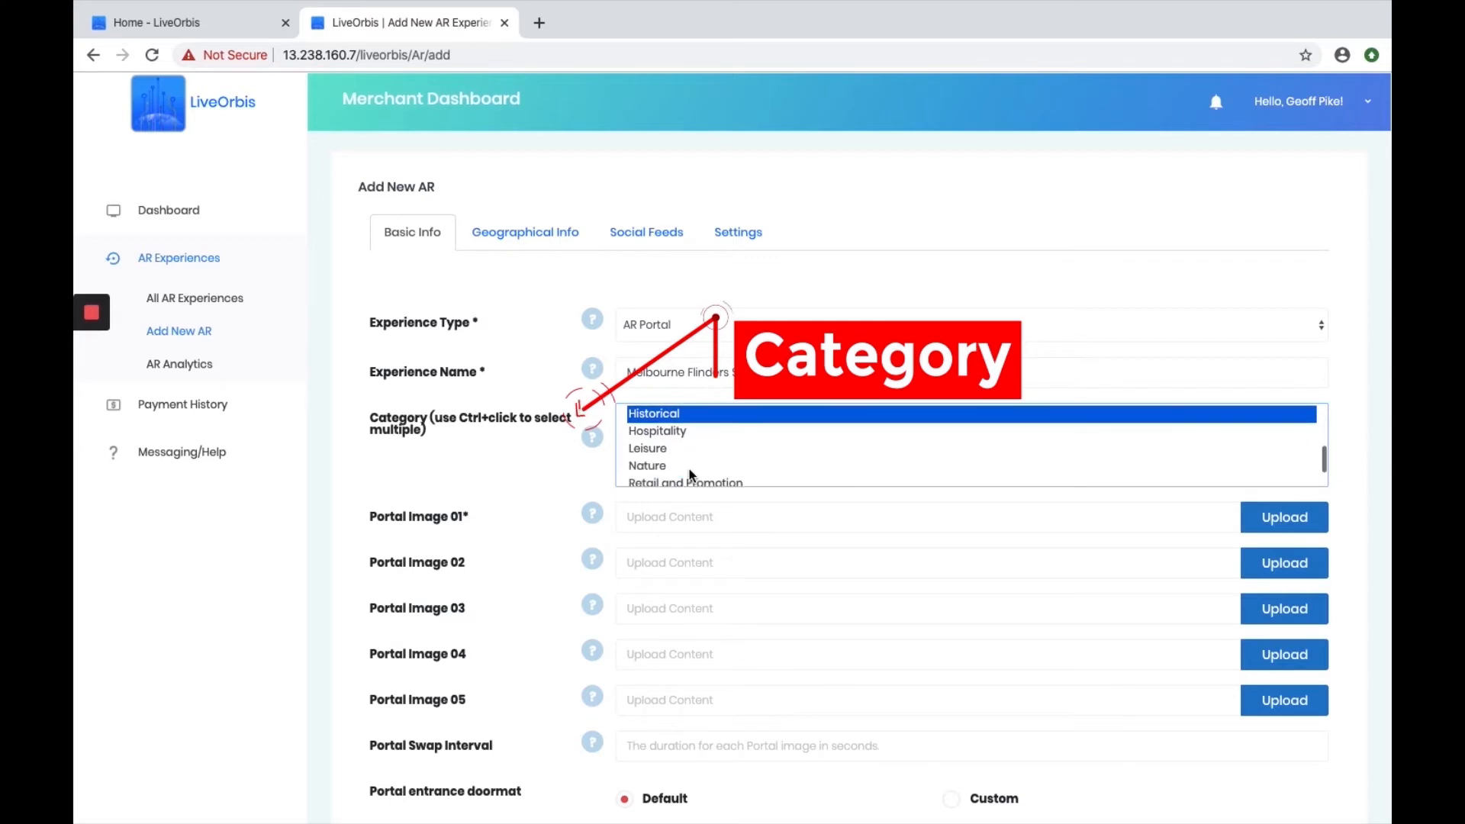
pyautogui.scroll(-2, 689, 468)
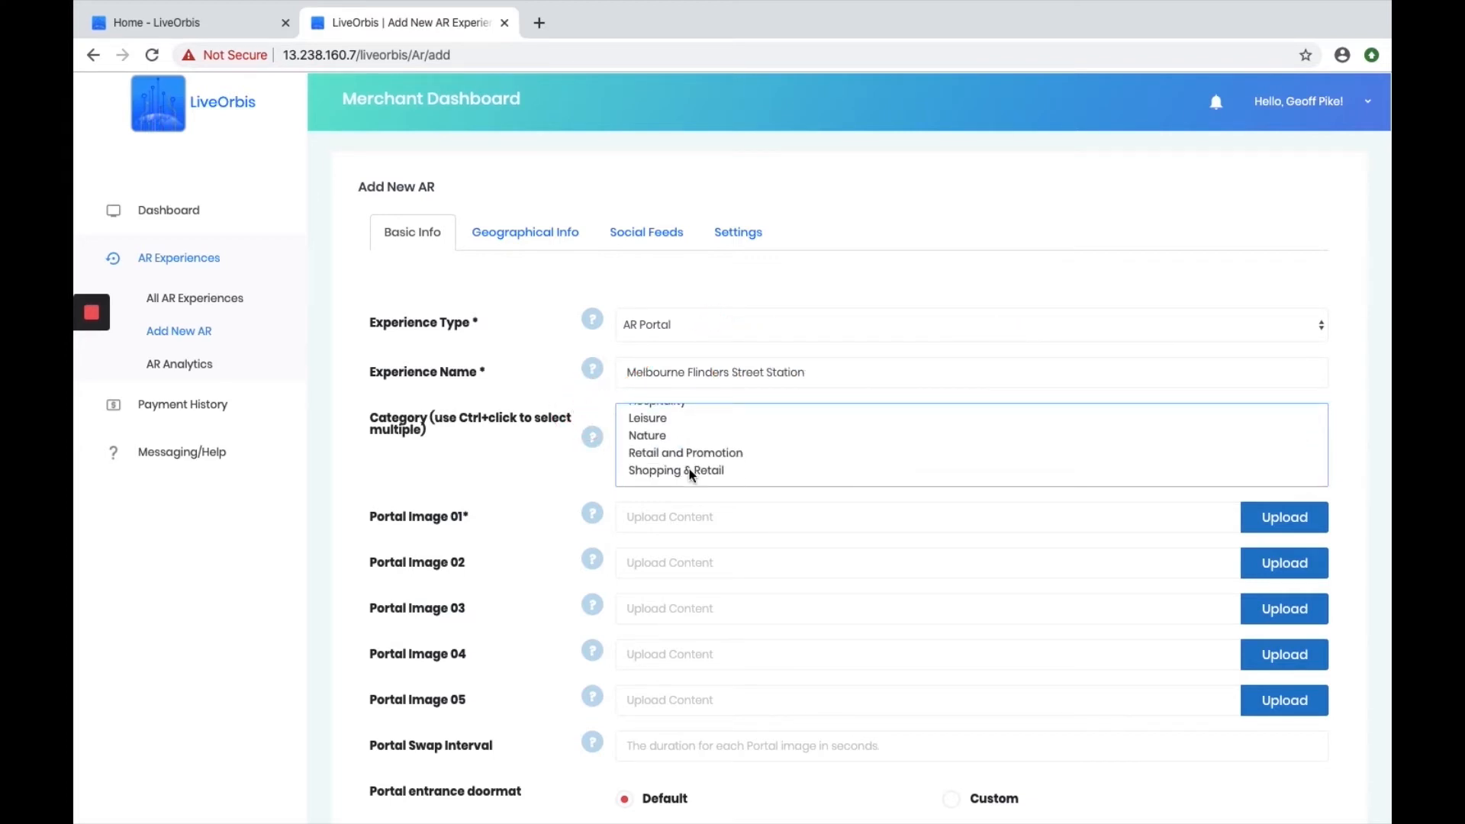
pyautogui.click(704, 453)
pyautogui.keyDown('ctrl'); pyautogui.click(705, 470); pyautogui.keyUp('ctrl')
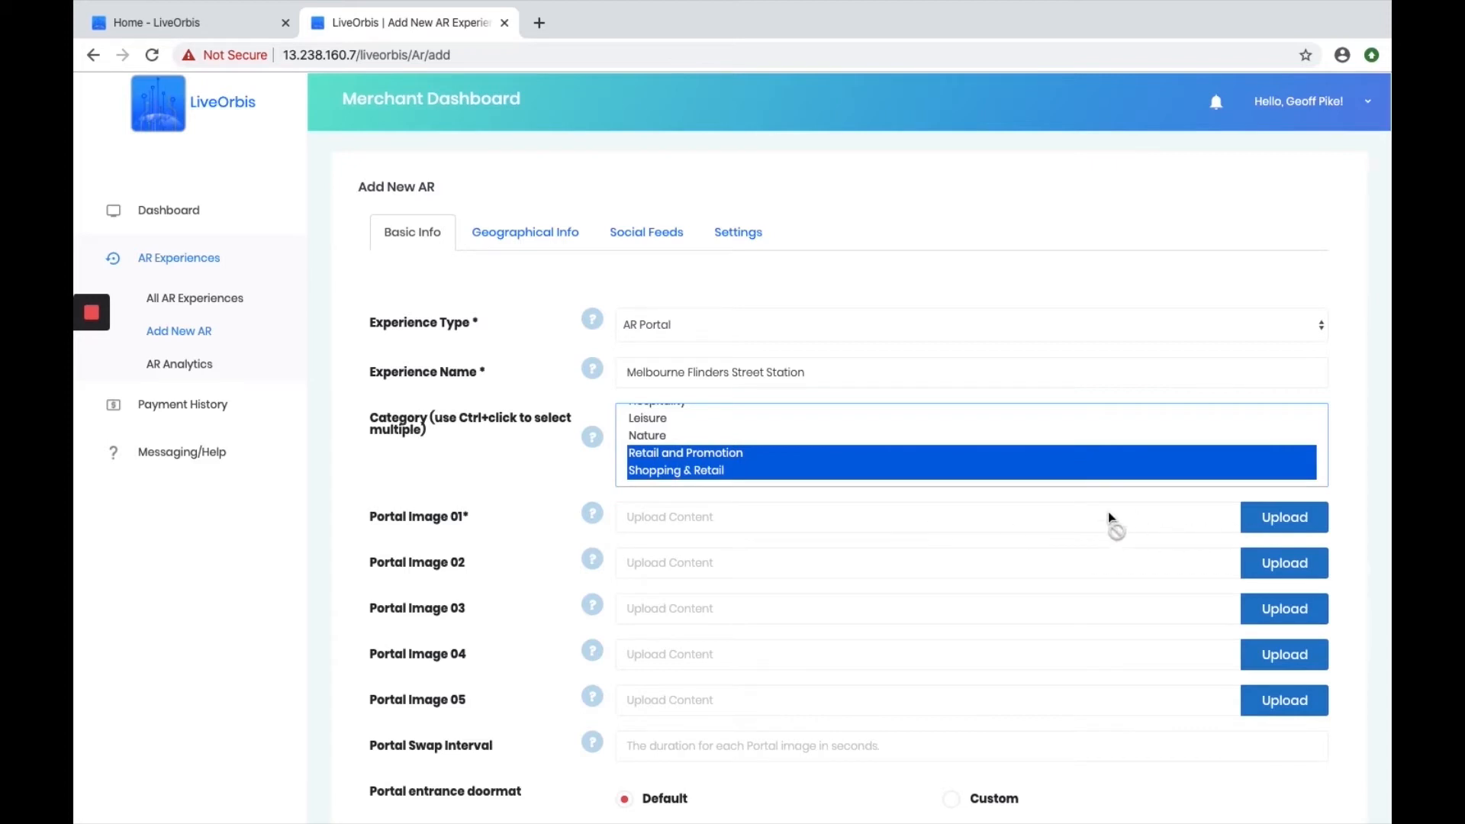
pyautogui.click(701, 521)
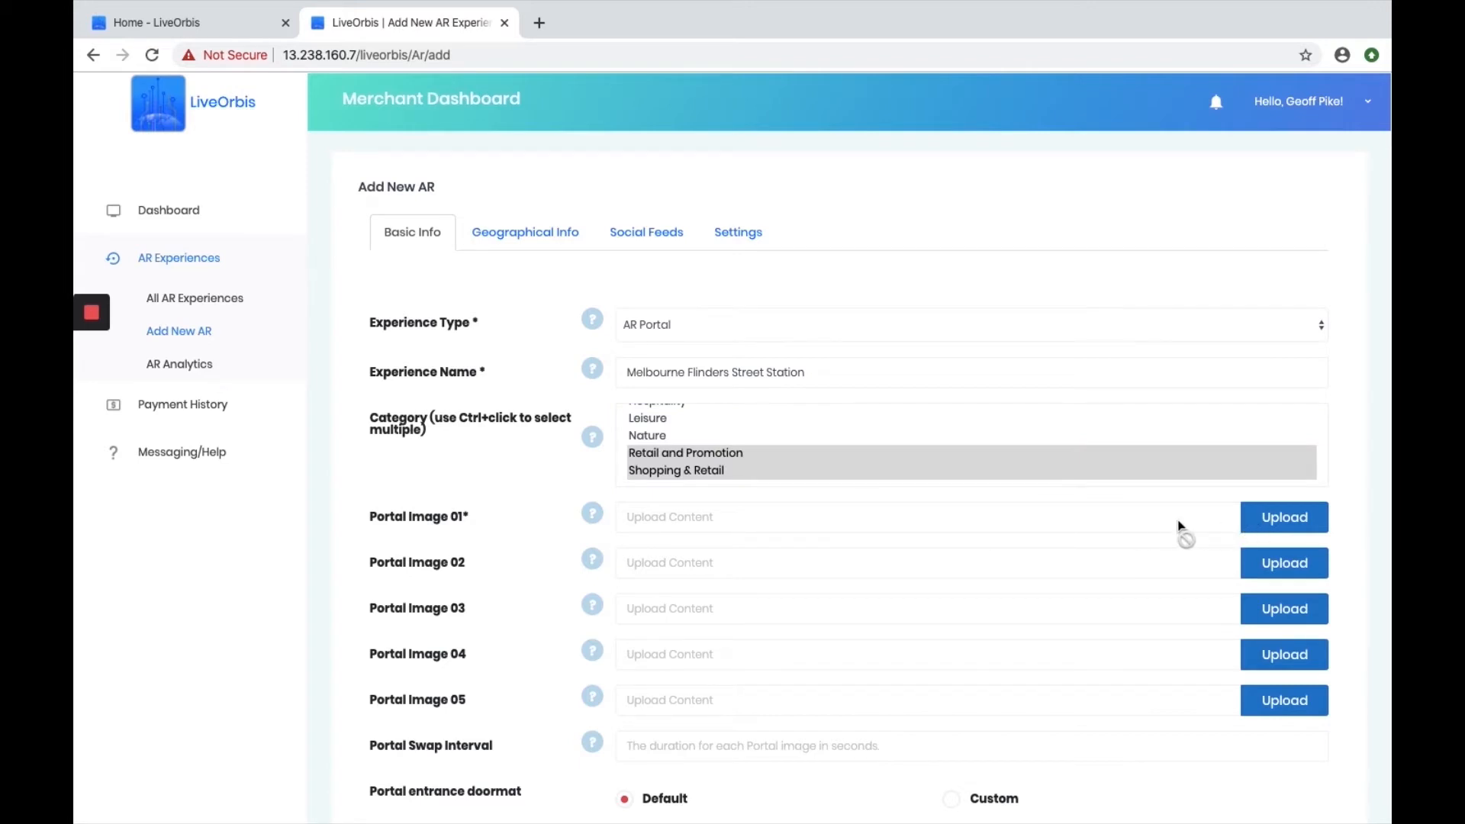
pyautogui.scroll(3, 1157, 445)
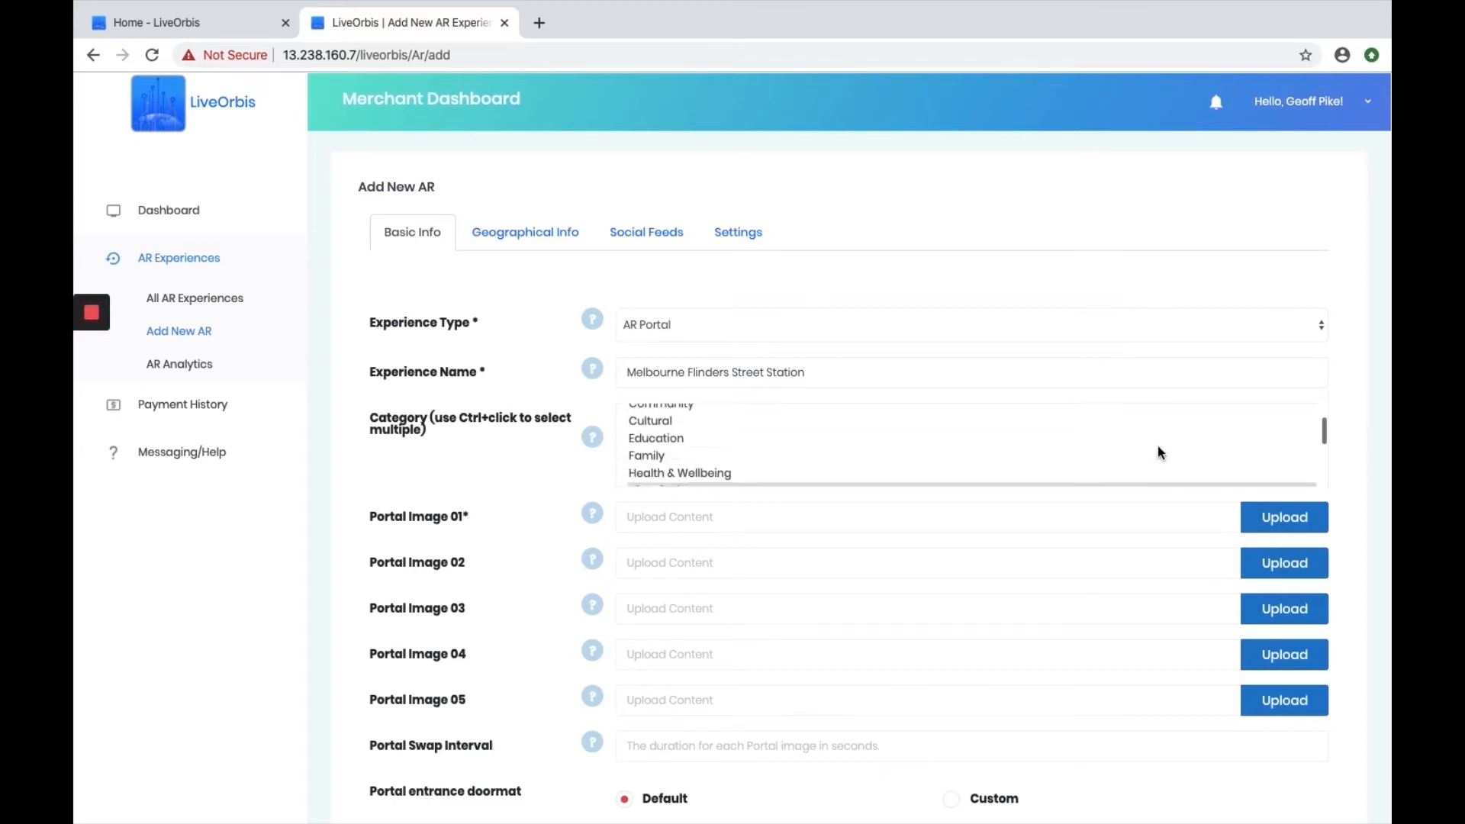
pyautogui.scroll(-3, 1157, 445)
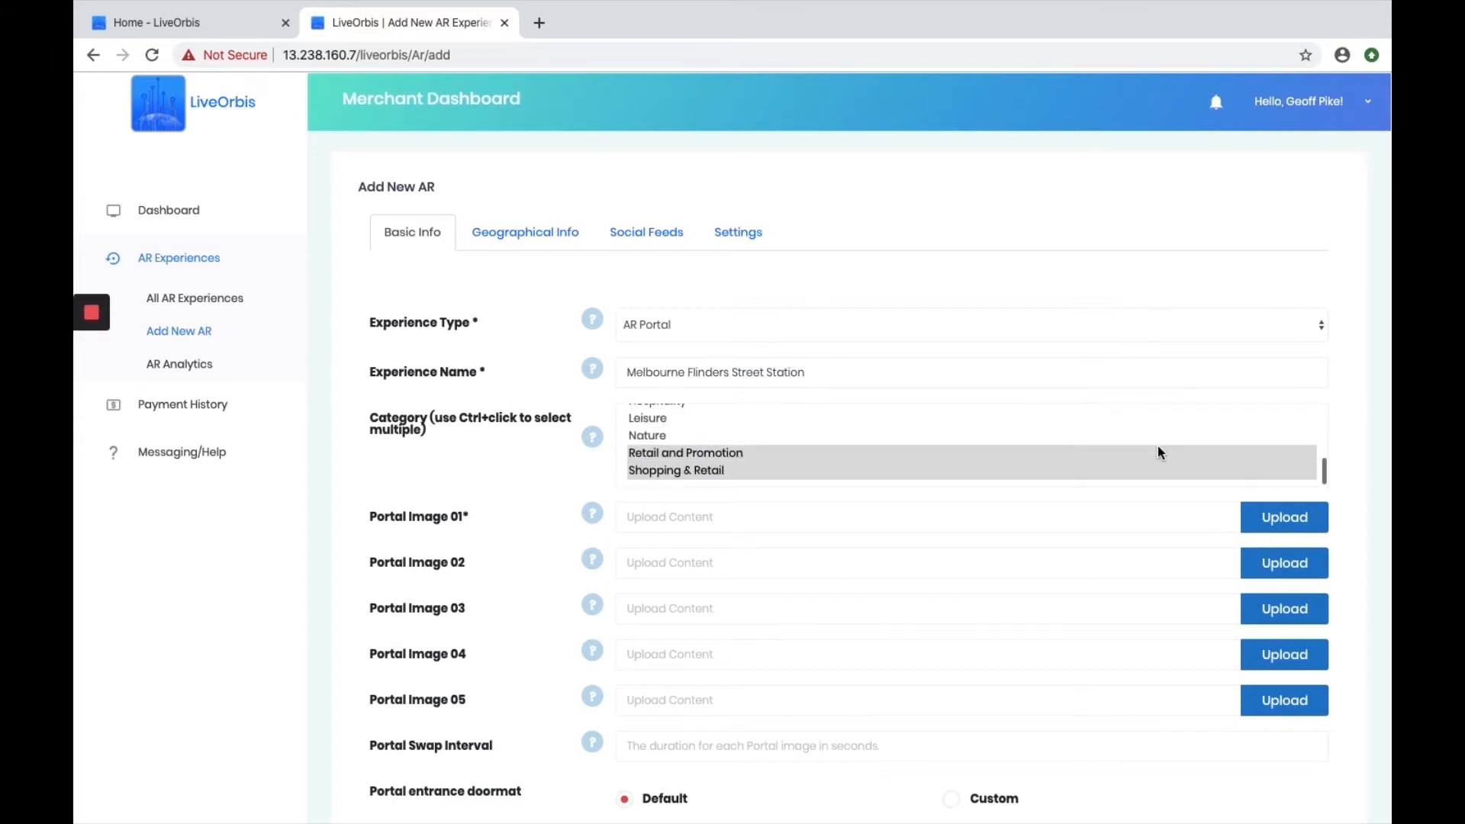
# Step: Upload '191101 - Melbourne re Flinders Street Railway Station.jpg' as Portal Image 01
pyautogui.click(1272, 521)
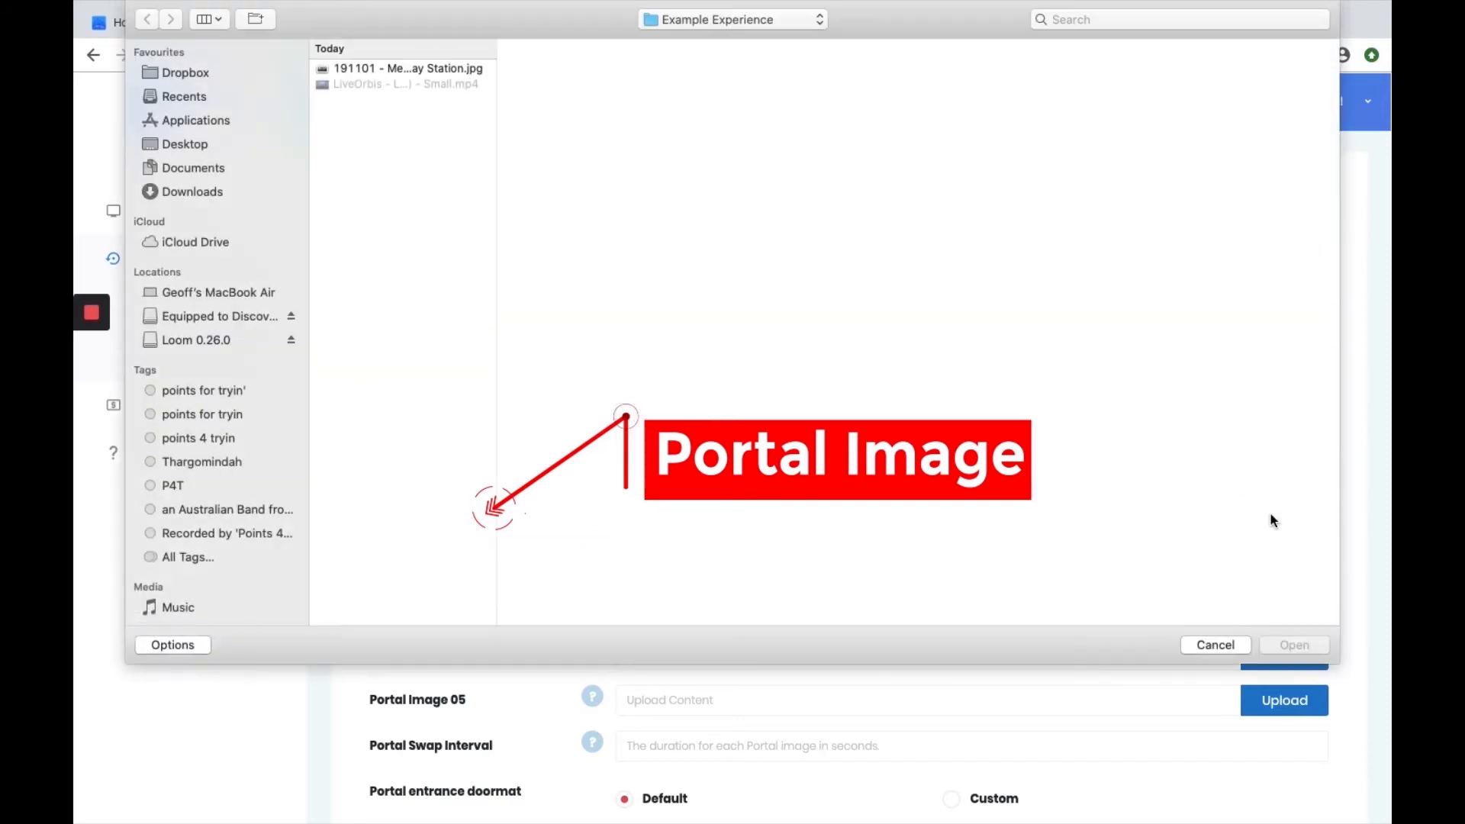
pyautogui.click(381, 70)
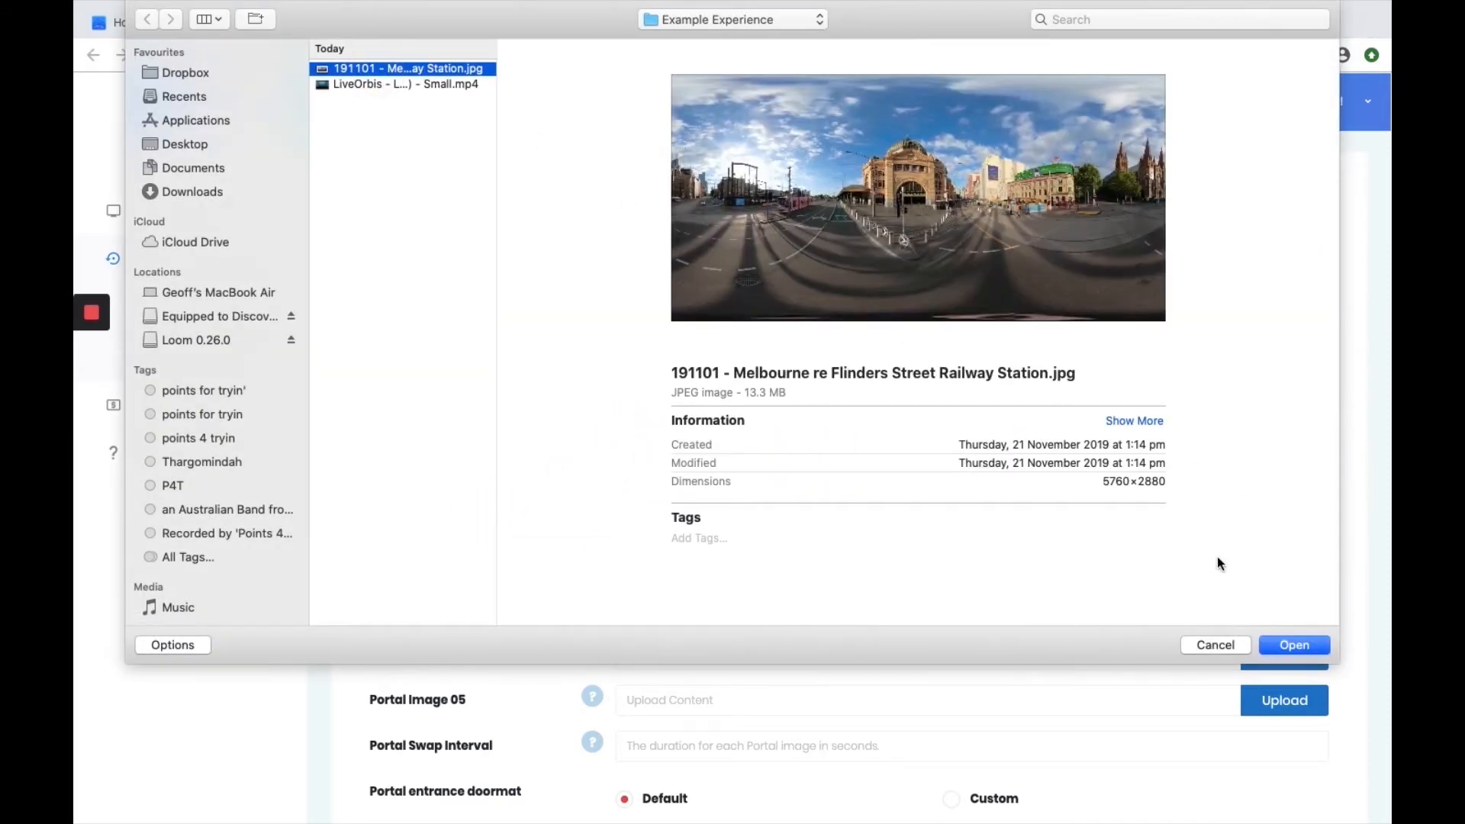
pyautogui.click(1291, 646)
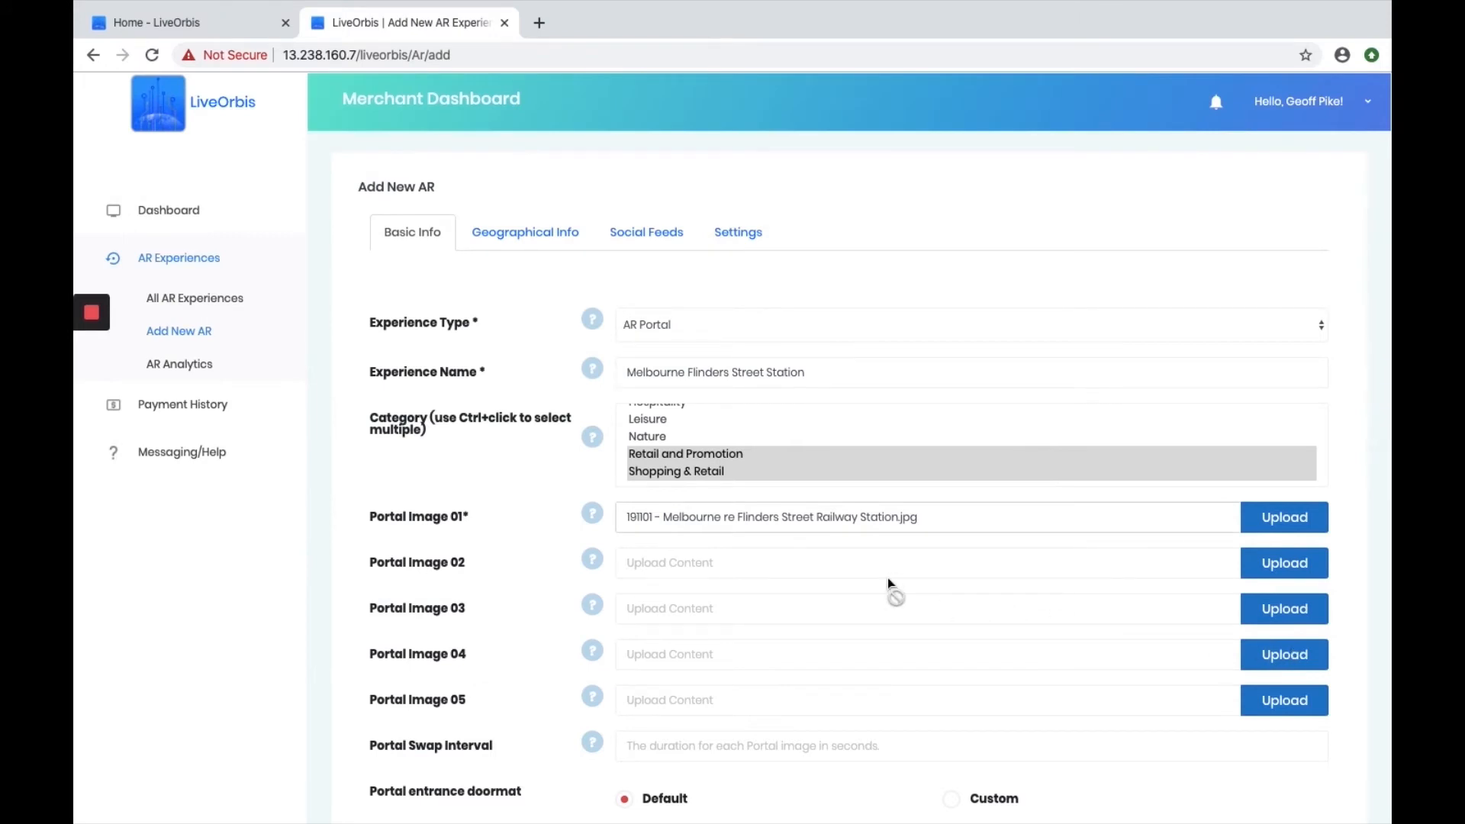
pyautogui.scroll(-2, 886, 578)
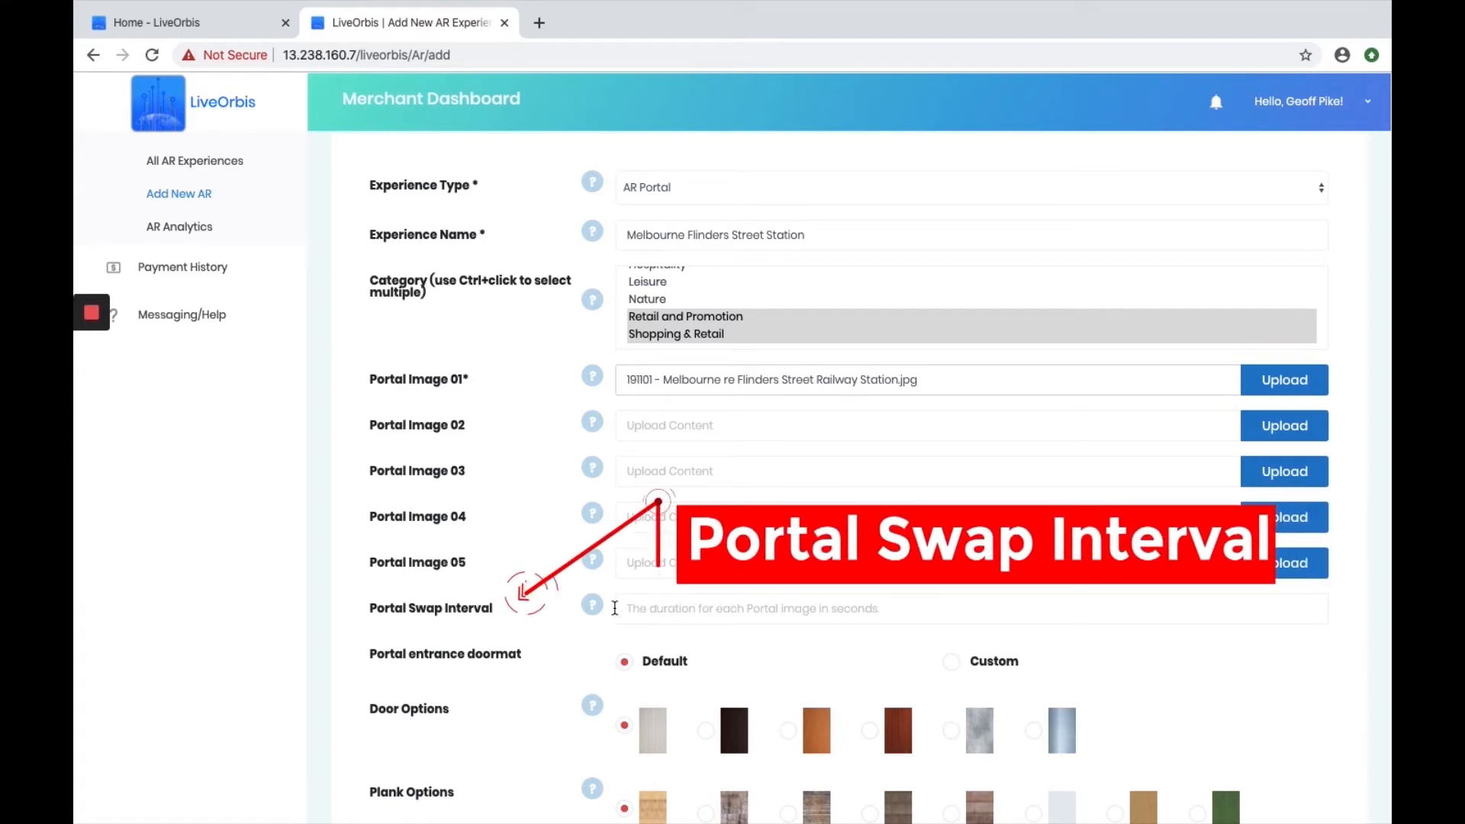
# Step: Set the entrance doormat to Custom
pyautogui.moveTo(593, 608)
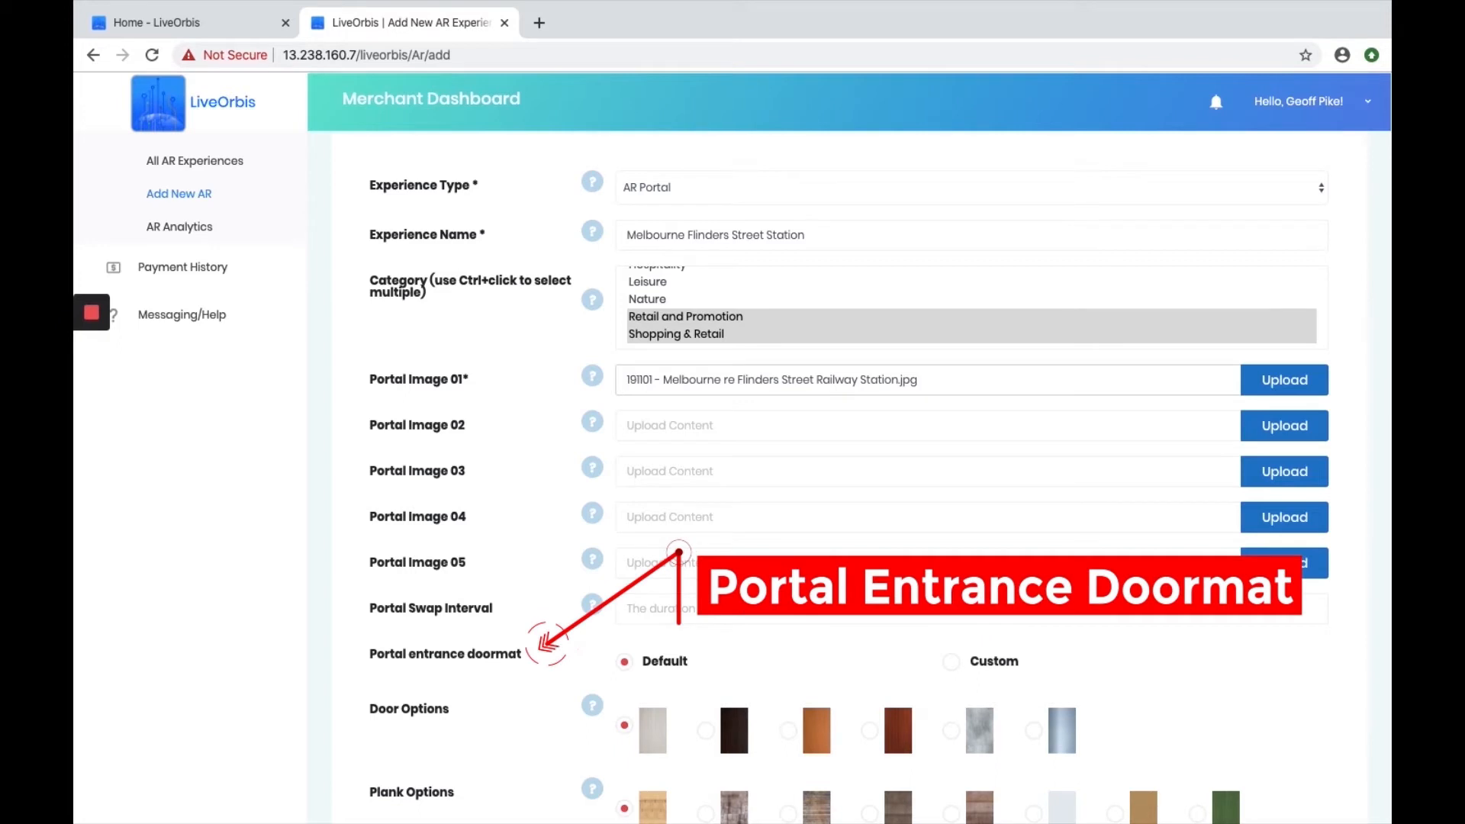
pyautogui.click(952, 661)
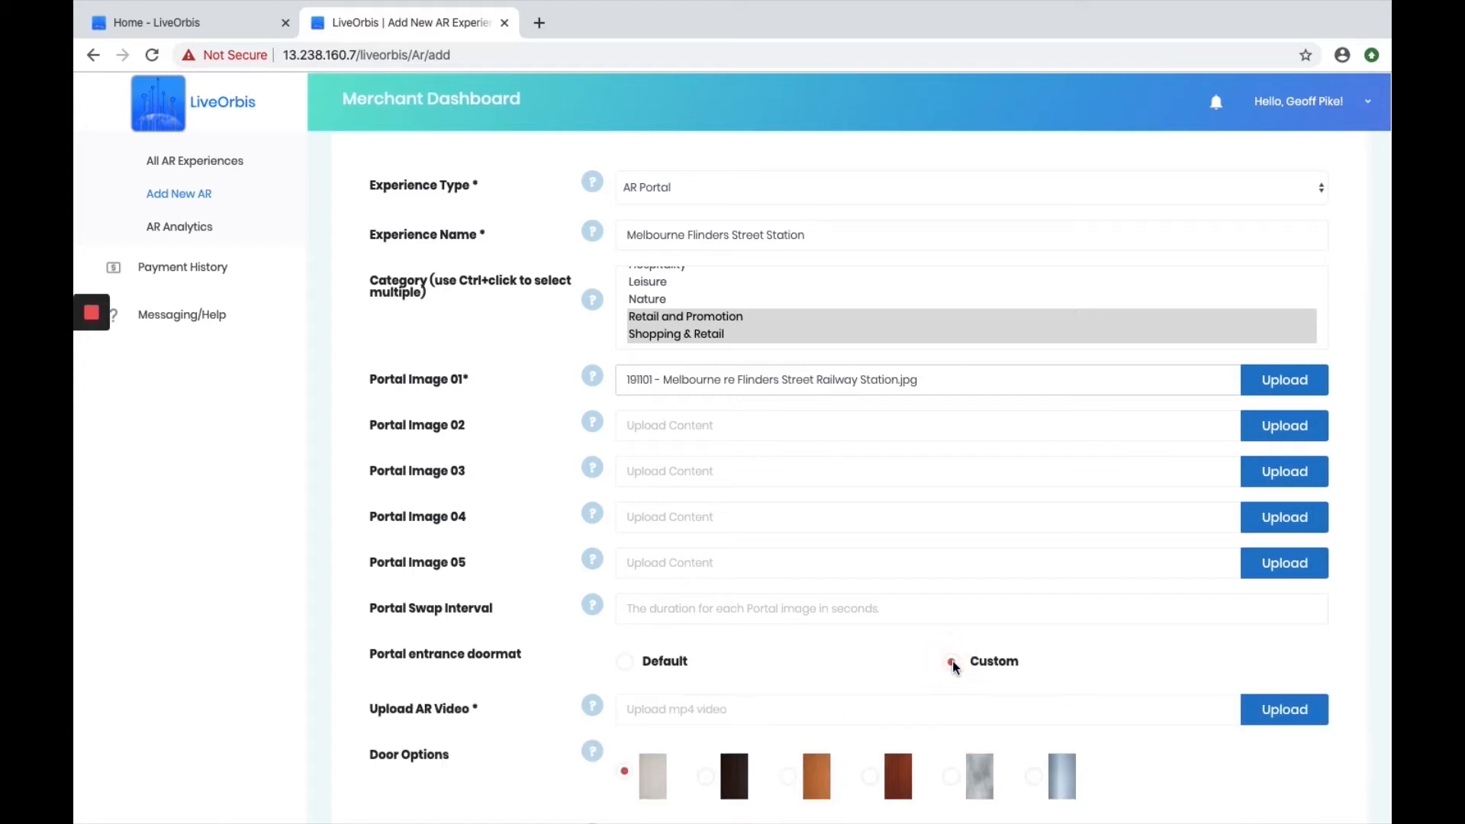
pyautogui.scroll(-3, 902, 702)
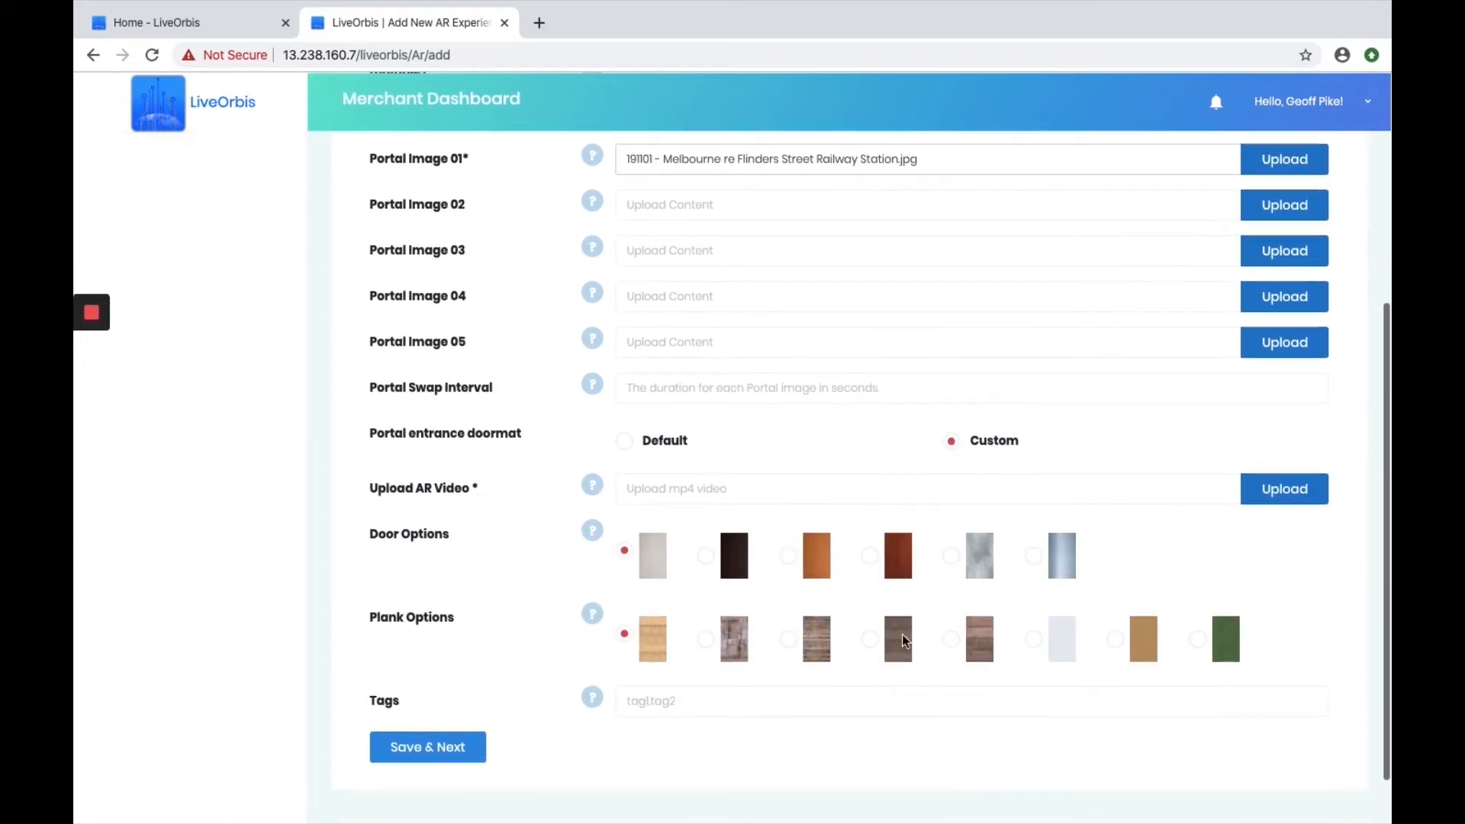
# Step: Upload 'LiveOrbis - Logo Animation (14sec) - Small.mp4' as the AR video and choose the fifth, grey door
pyautogui.click(1288, 487)
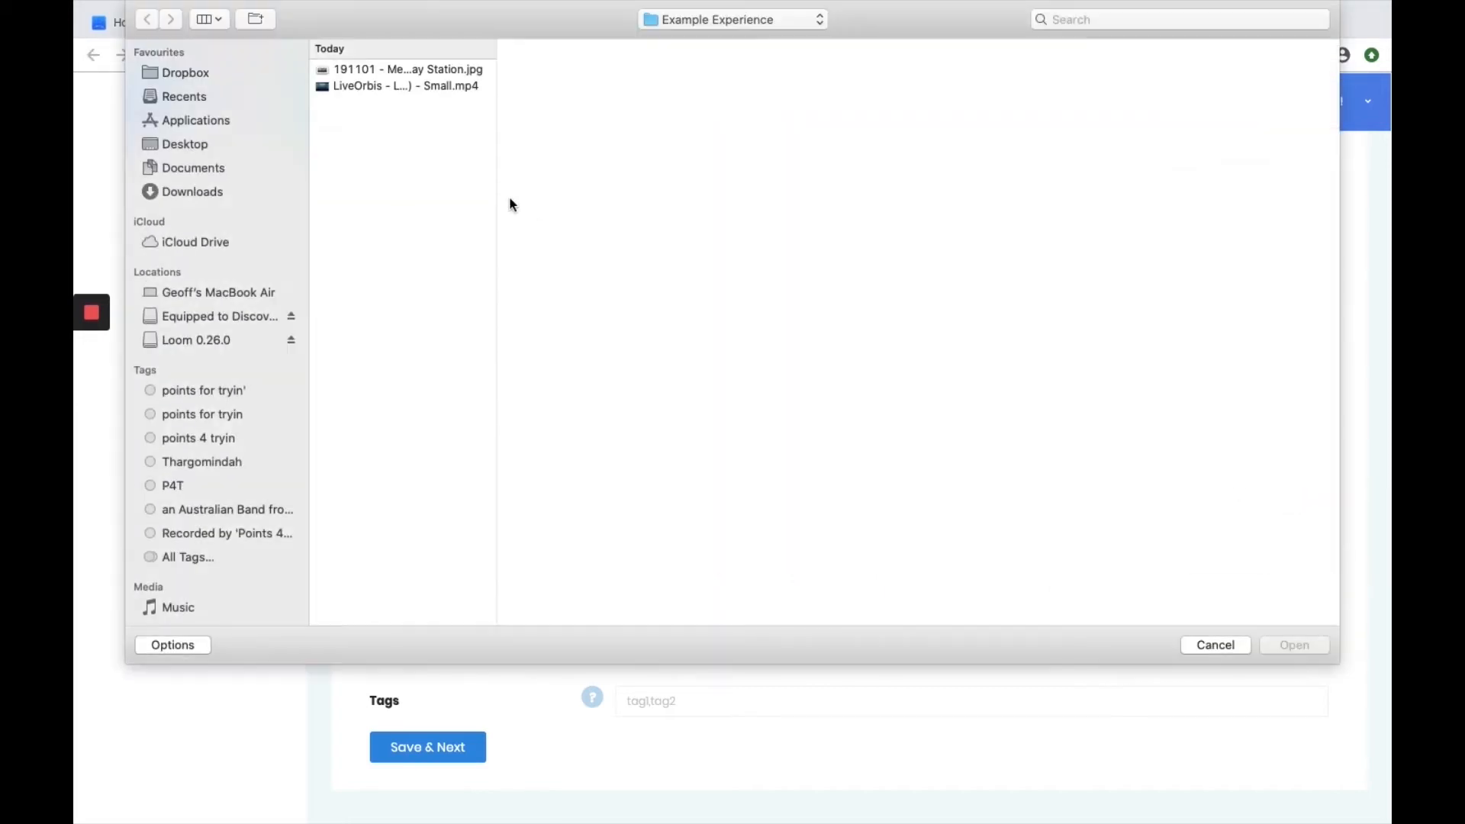
pyautogui.click(351, 85)
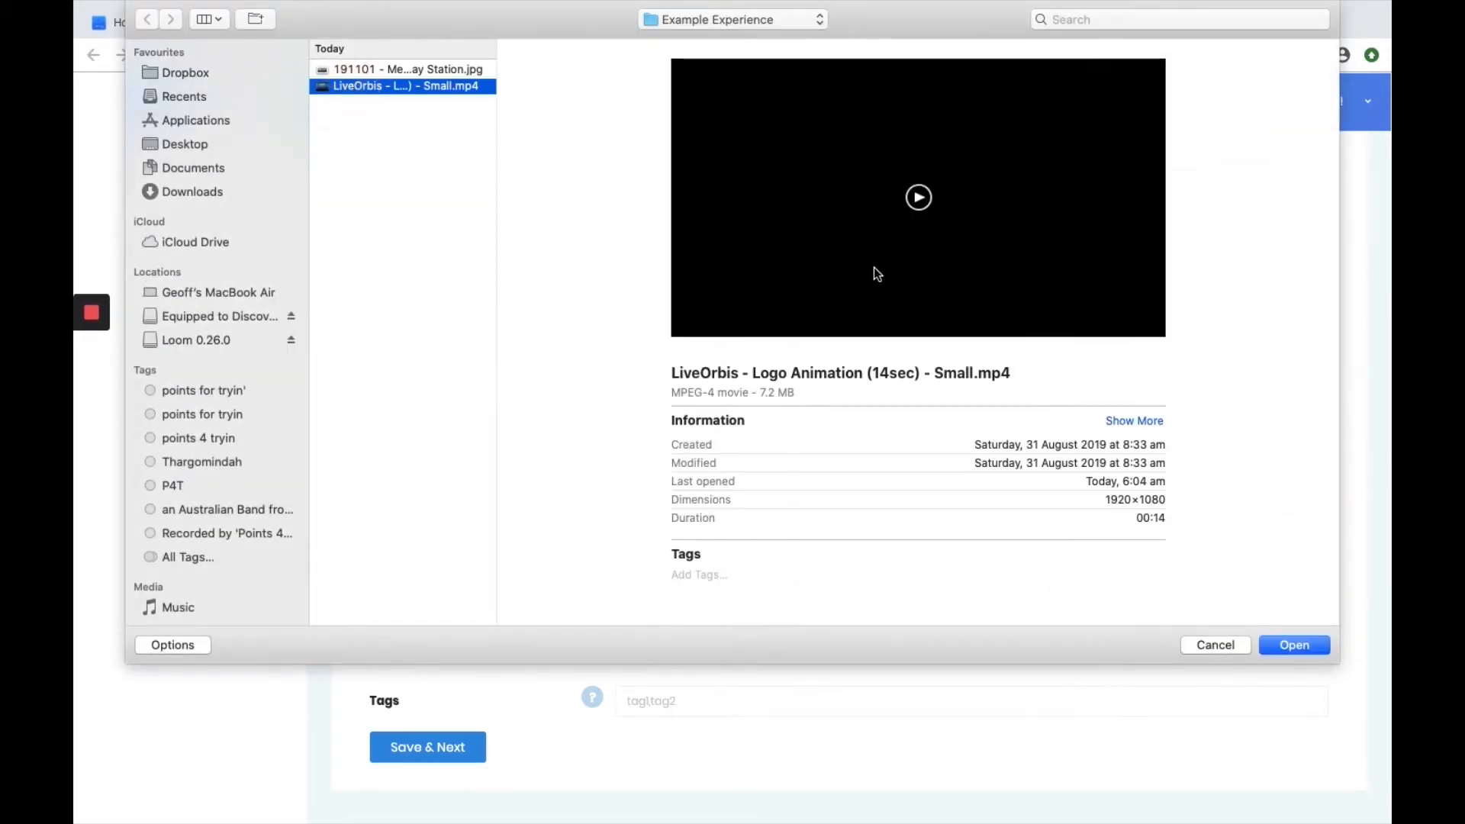
pyautogui.click(1295, 646)
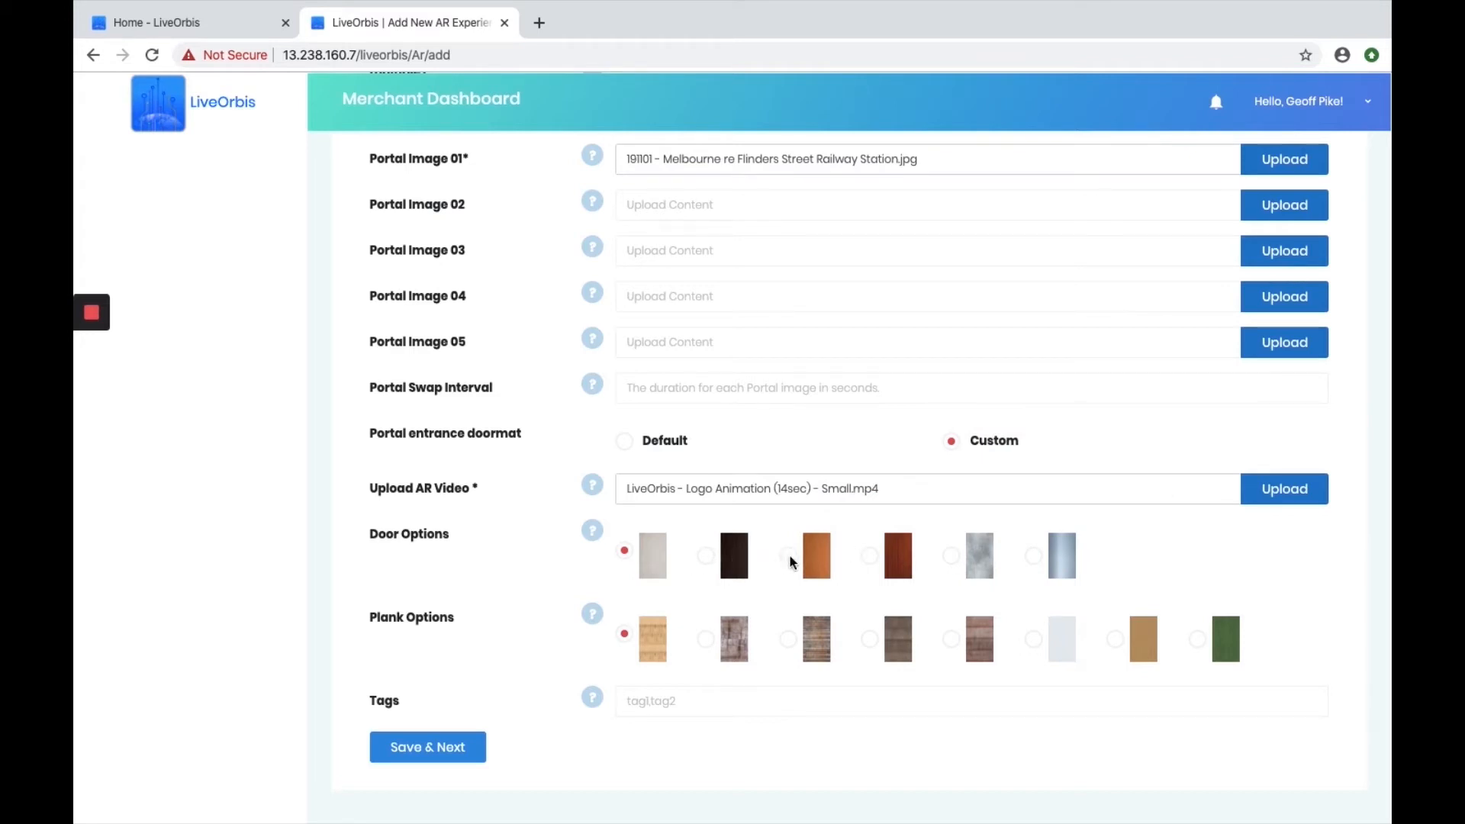
pyautogui.click(951, 559)
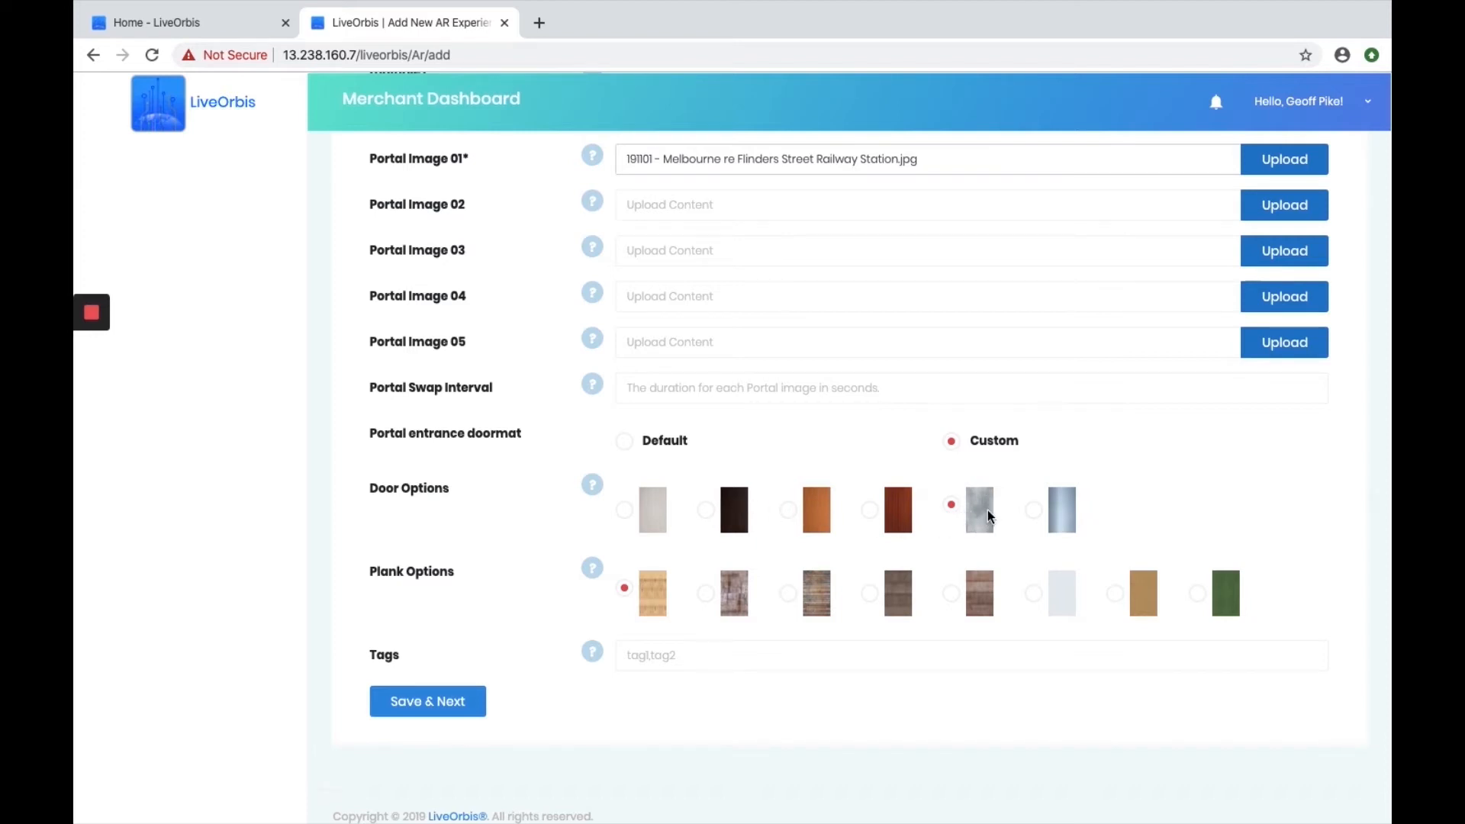
# Step: Choose the third, weathered grey-brown plank style
pyautogui.scroll(-1, 968, 597)
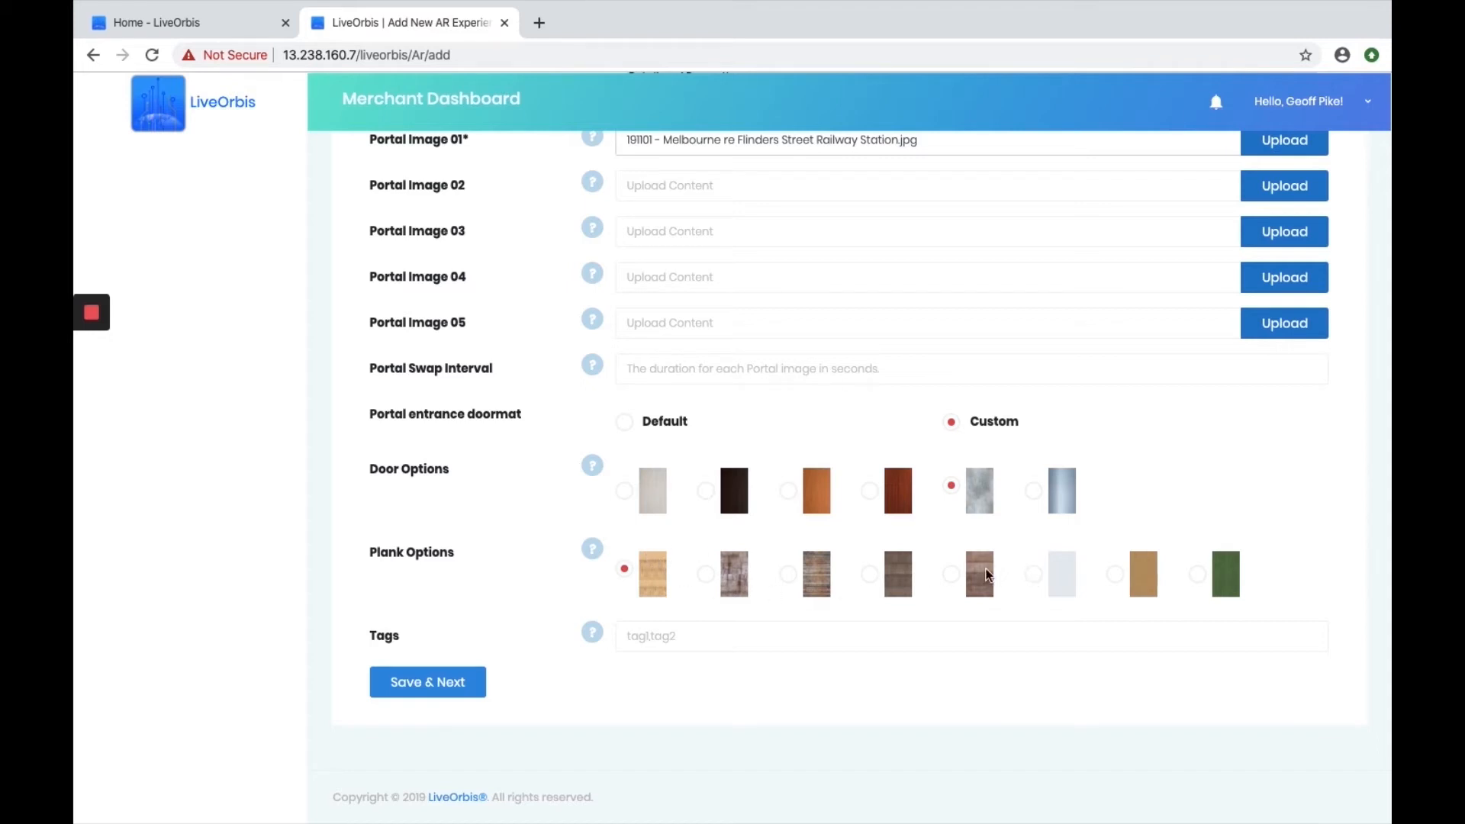
pyautogui.click(789, 574)
# Step: Enter tags Melbourne, Railway Station, Iconic, CBD, Flinders Street and save the basic info
pyautogui.click(690, 636)
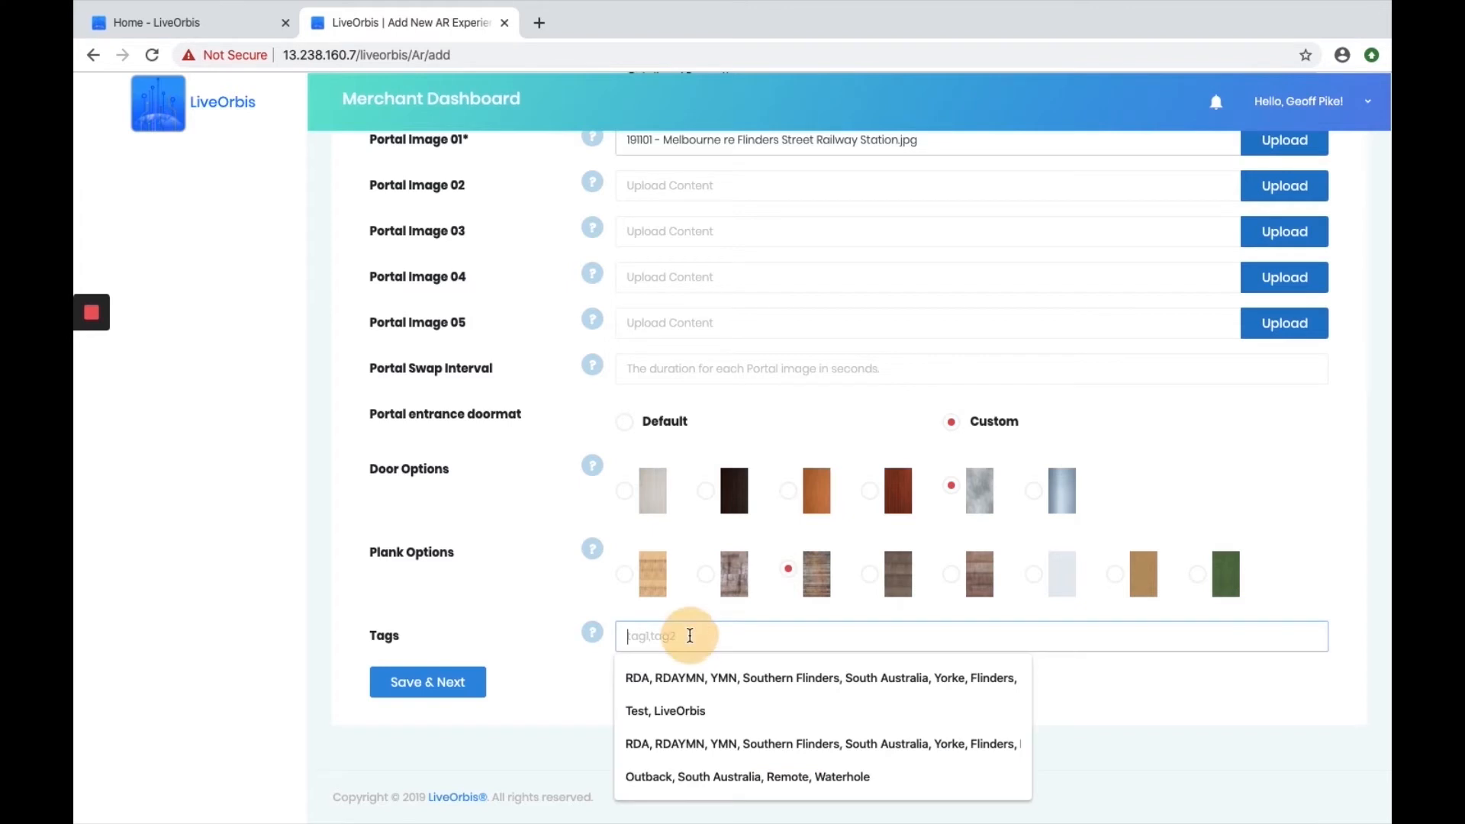
pyautogui.write('Melbourn')
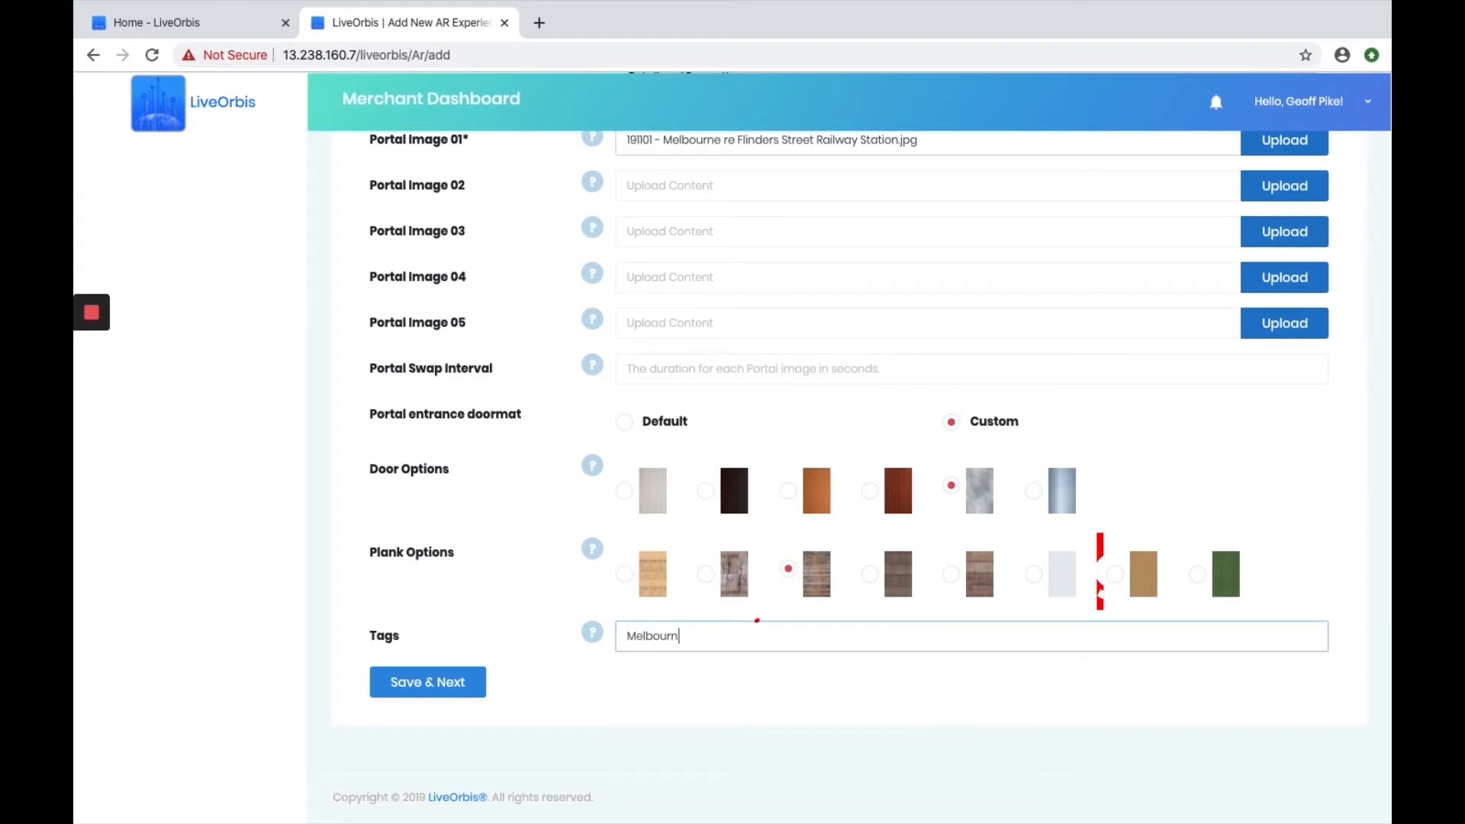
pyautogui.write('e, Ra')
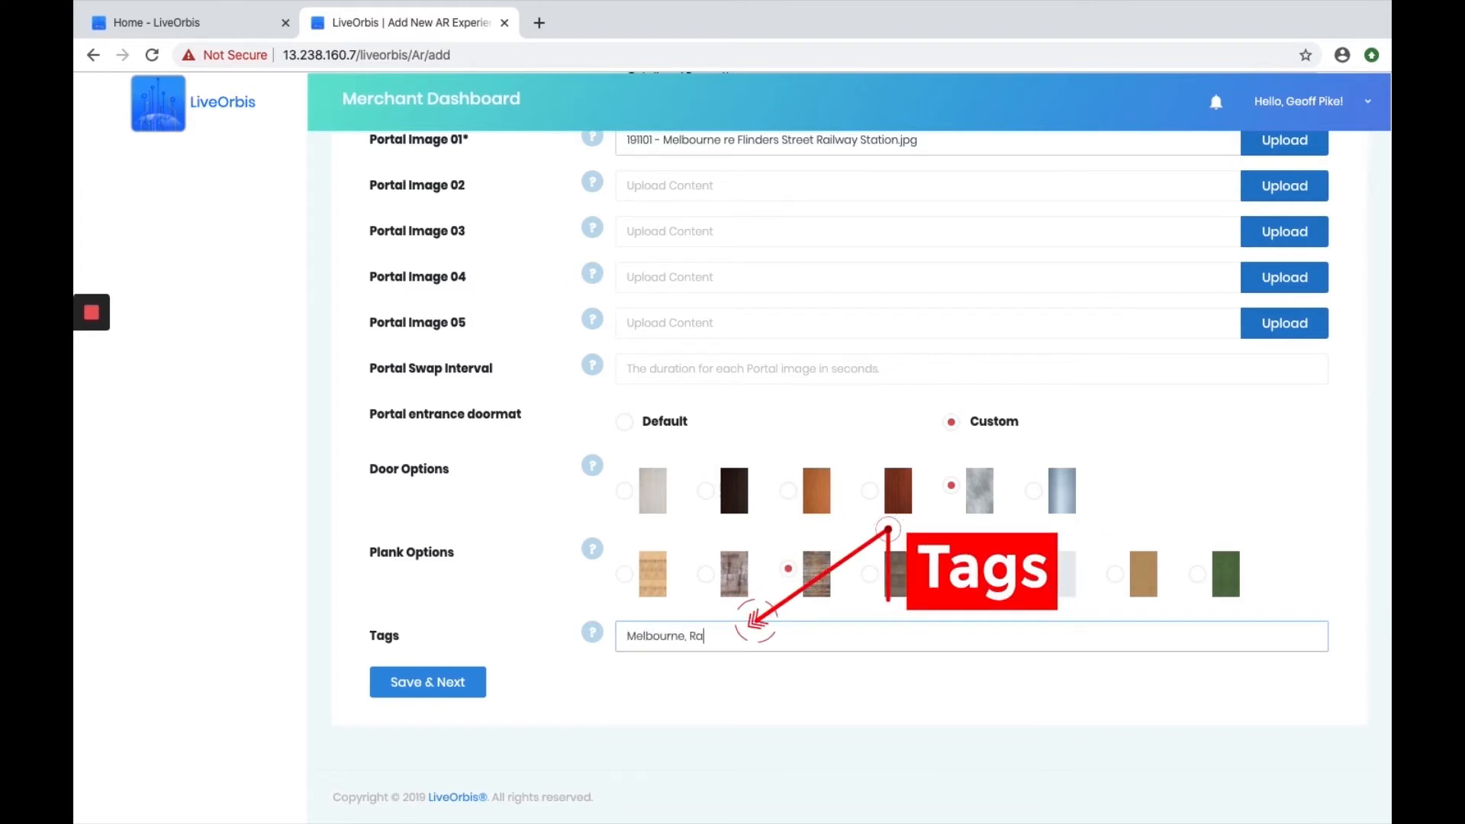
pyautogui.write('ilway')
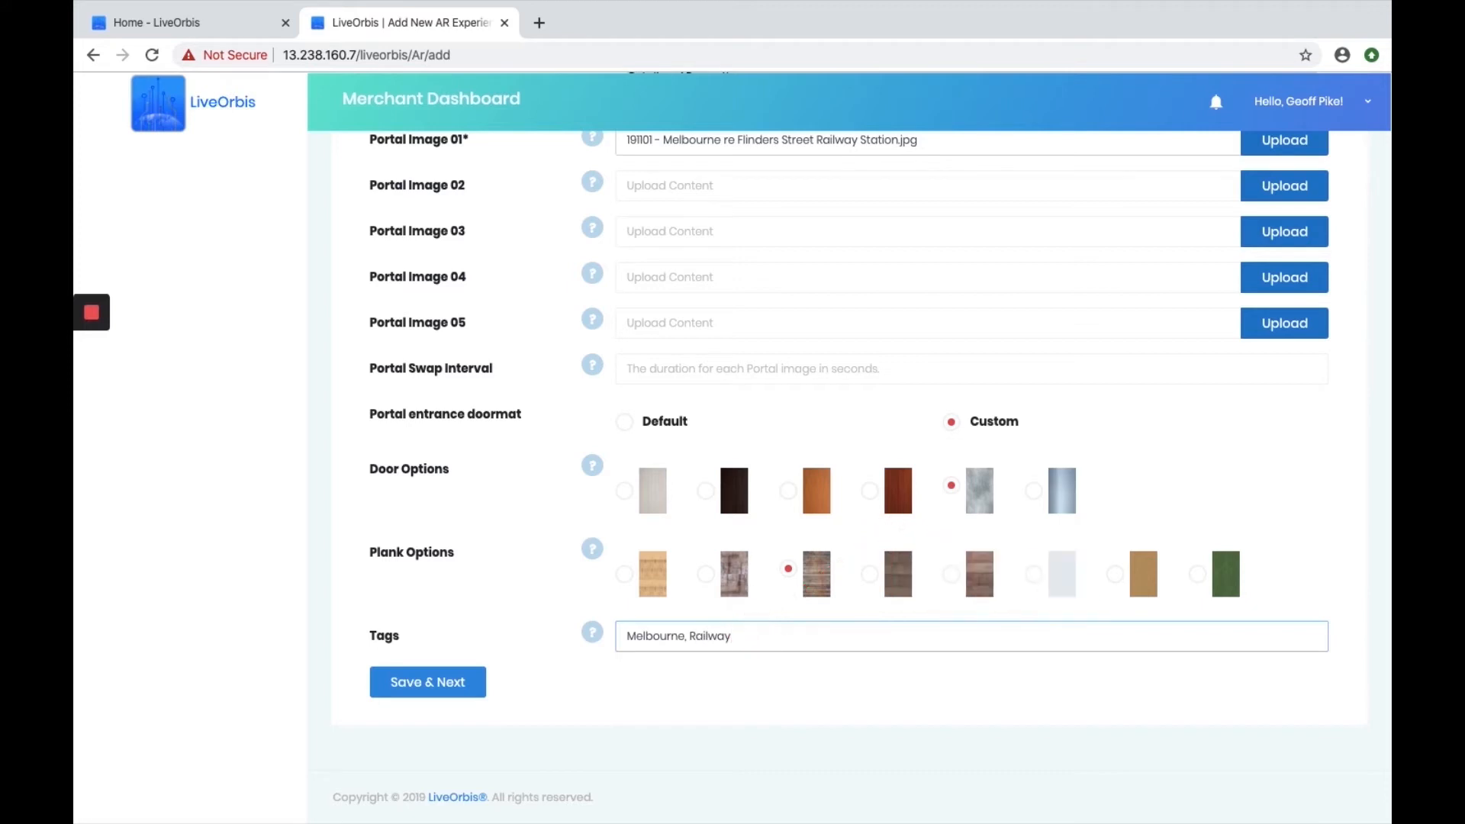
pyautogui.write(' Station, Iconic, CBD')
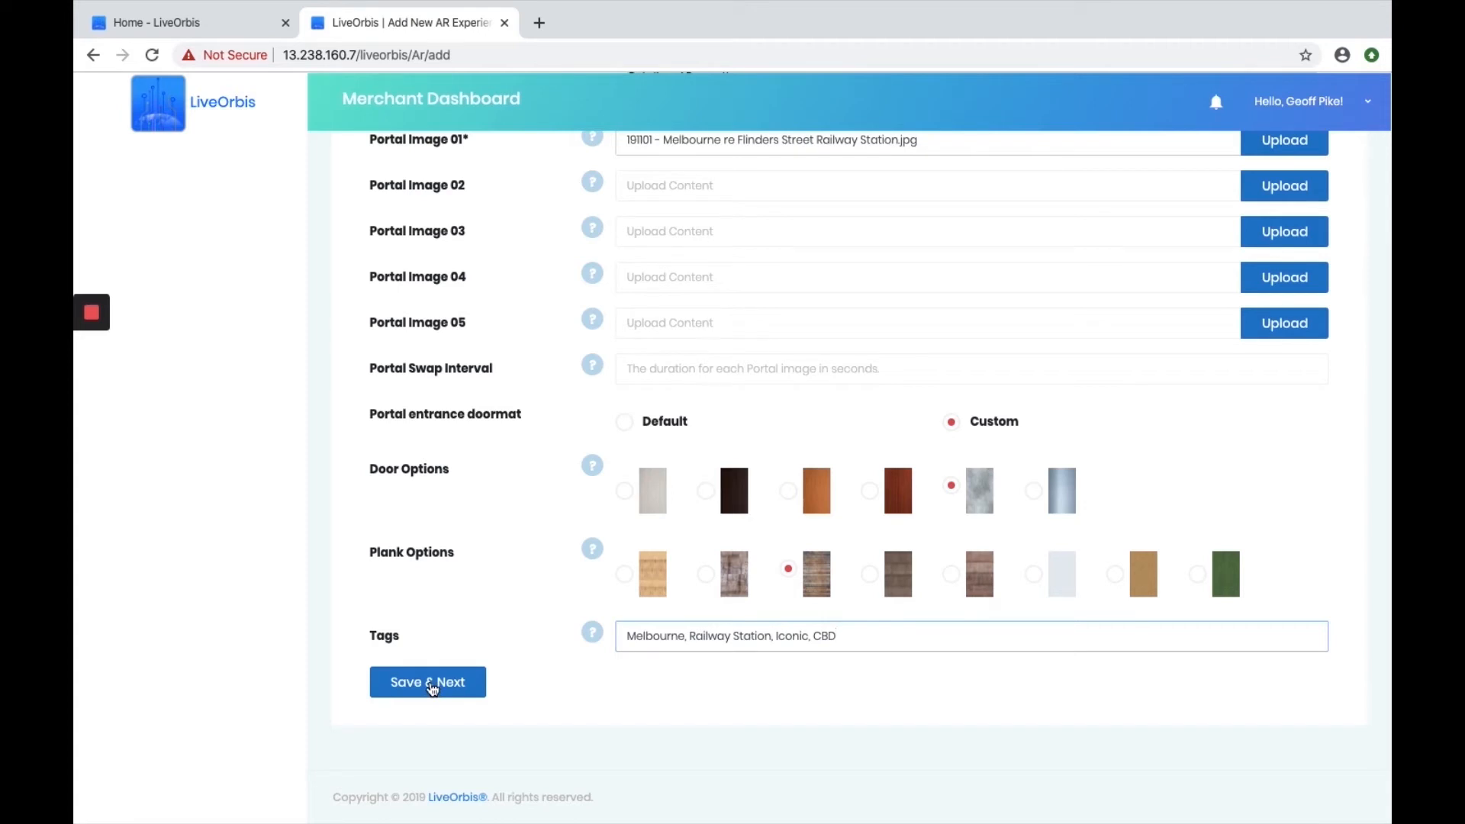
pyautogui.write(', Flinders')
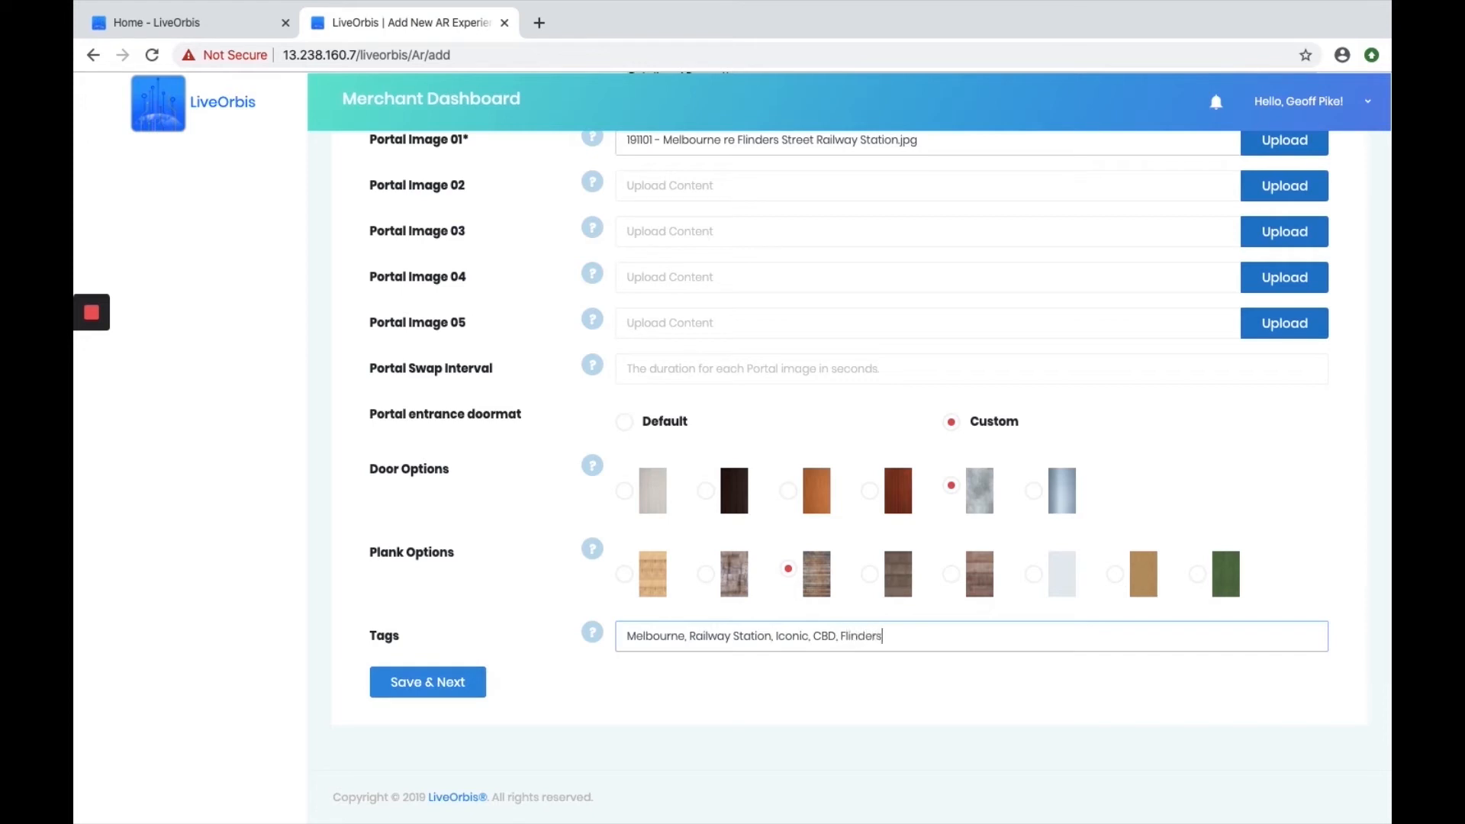
pyautogui.write(' Street')
pyautogui.click(452, 692)
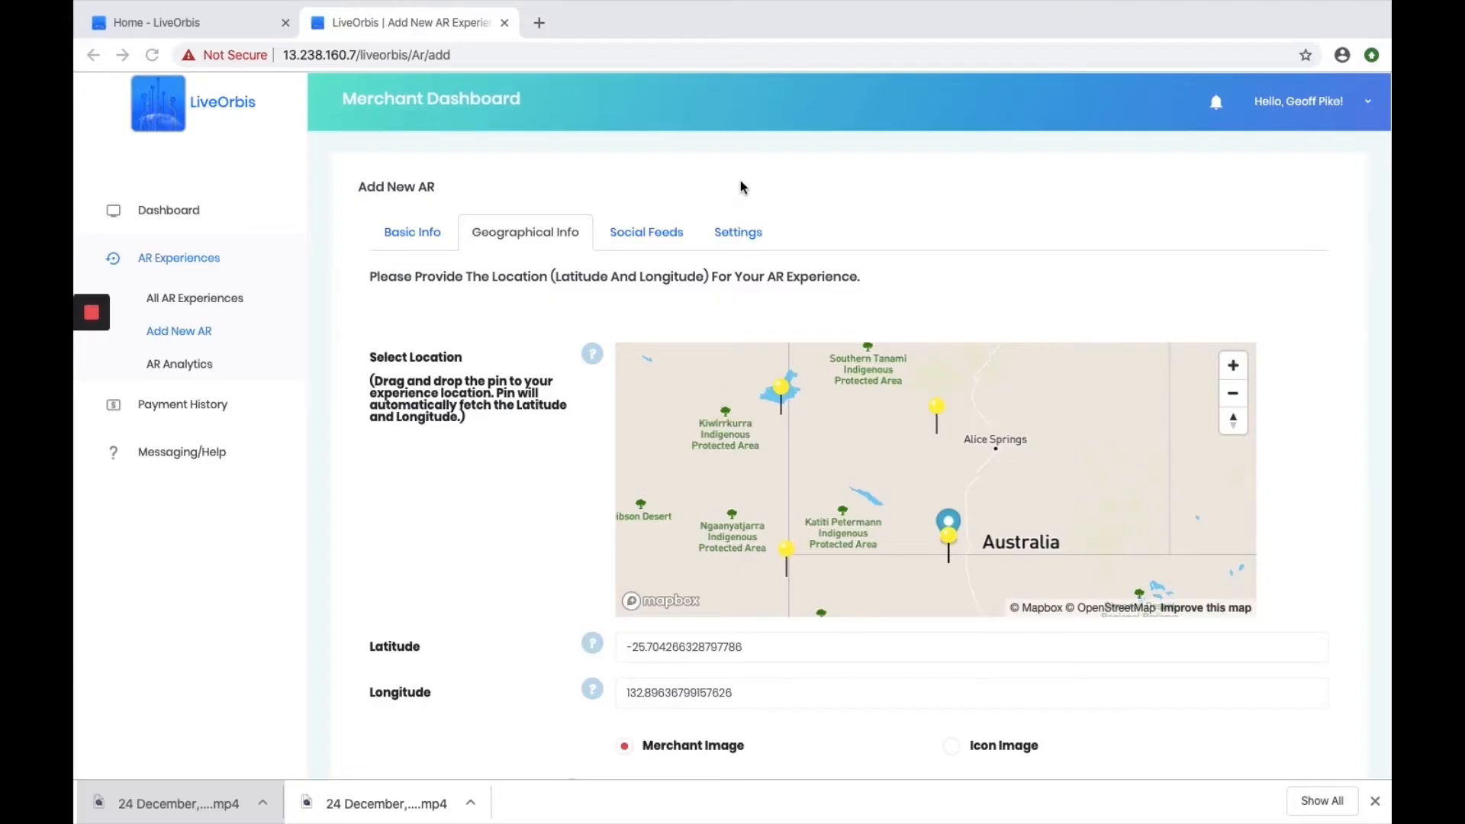
# Step: Drag the location pin onto Melbourne (-37.71678021170323, 145.1635633228168), then recheck the station in Maps
pyautogui.scroll(-3, 1018, 457)
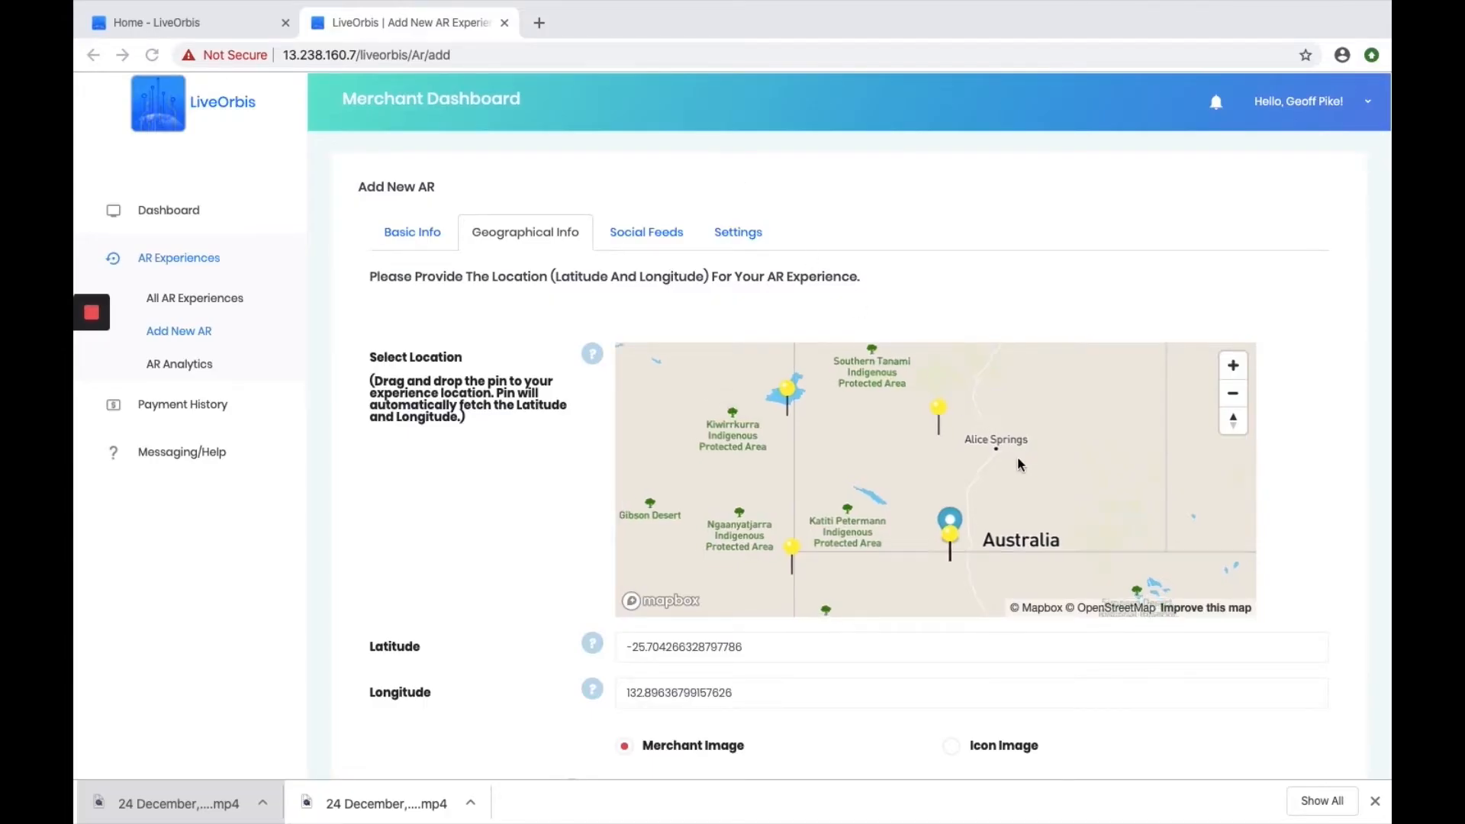
pyautogui.scroll(-3, 1018, 456)
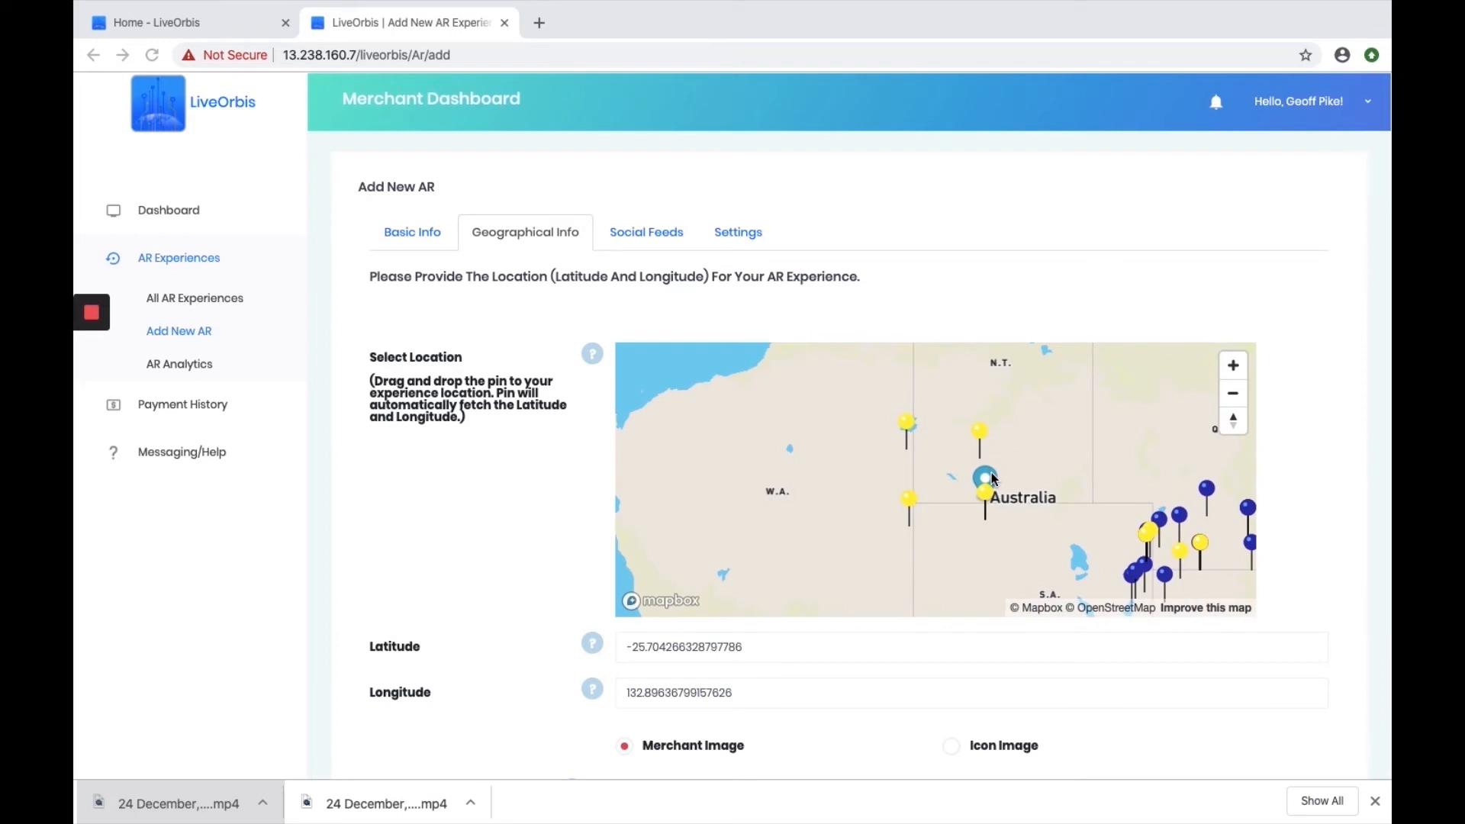
pyautogui.scroll(5, 1027, 476)
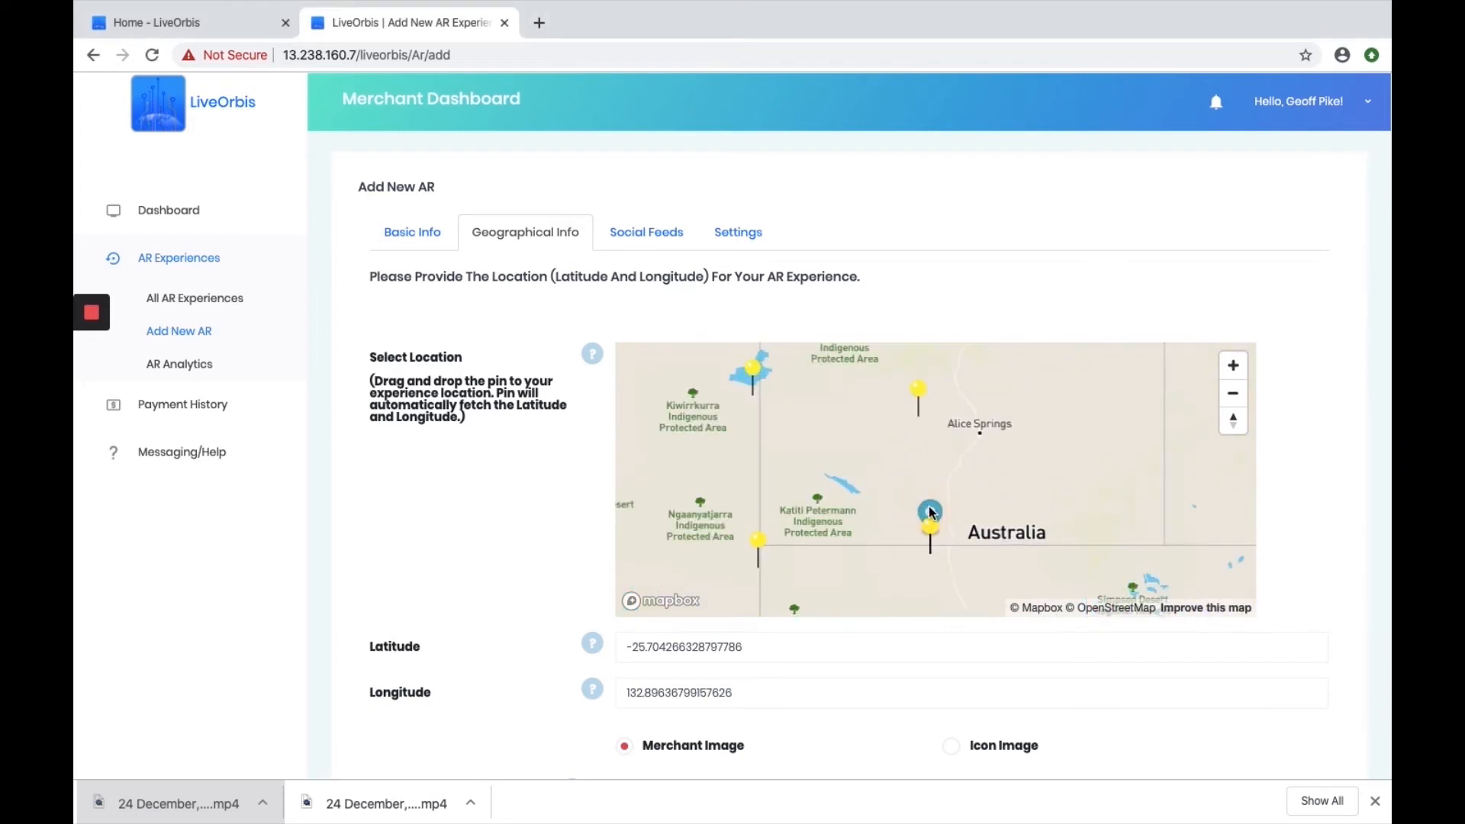
pyautogui.moveTo(929, 508); pyautogui.dragTo(1108, 458)
pyautogui.scroll(-5, 1040, 511)
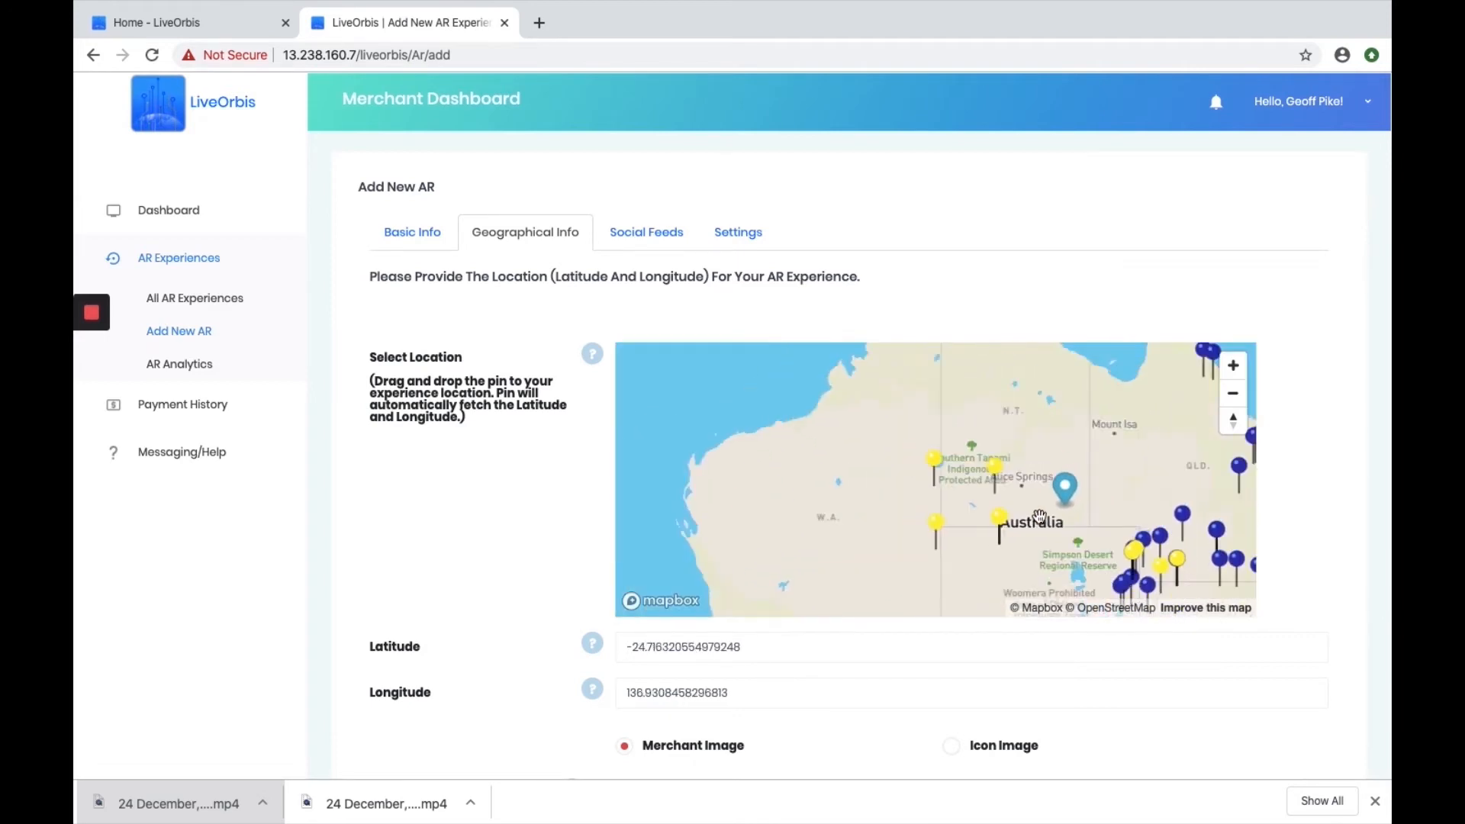
pyautogui.moveTo(1039, 517); pyautogui.dragTo(1053, 577)
pyautogui.scroll(-2, 1001, 540)
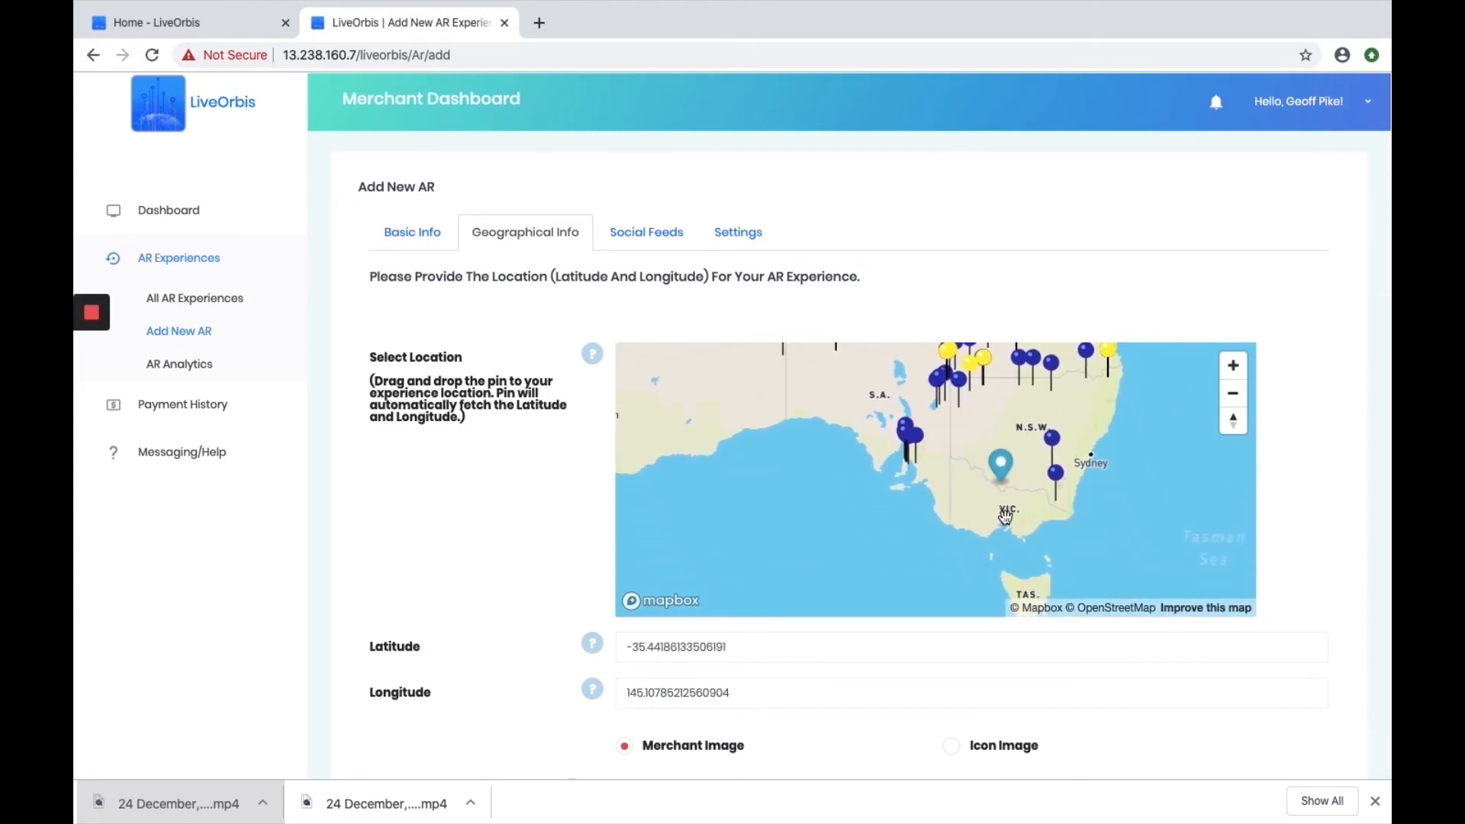
pyautogui.scroll(4, 1005, 517)
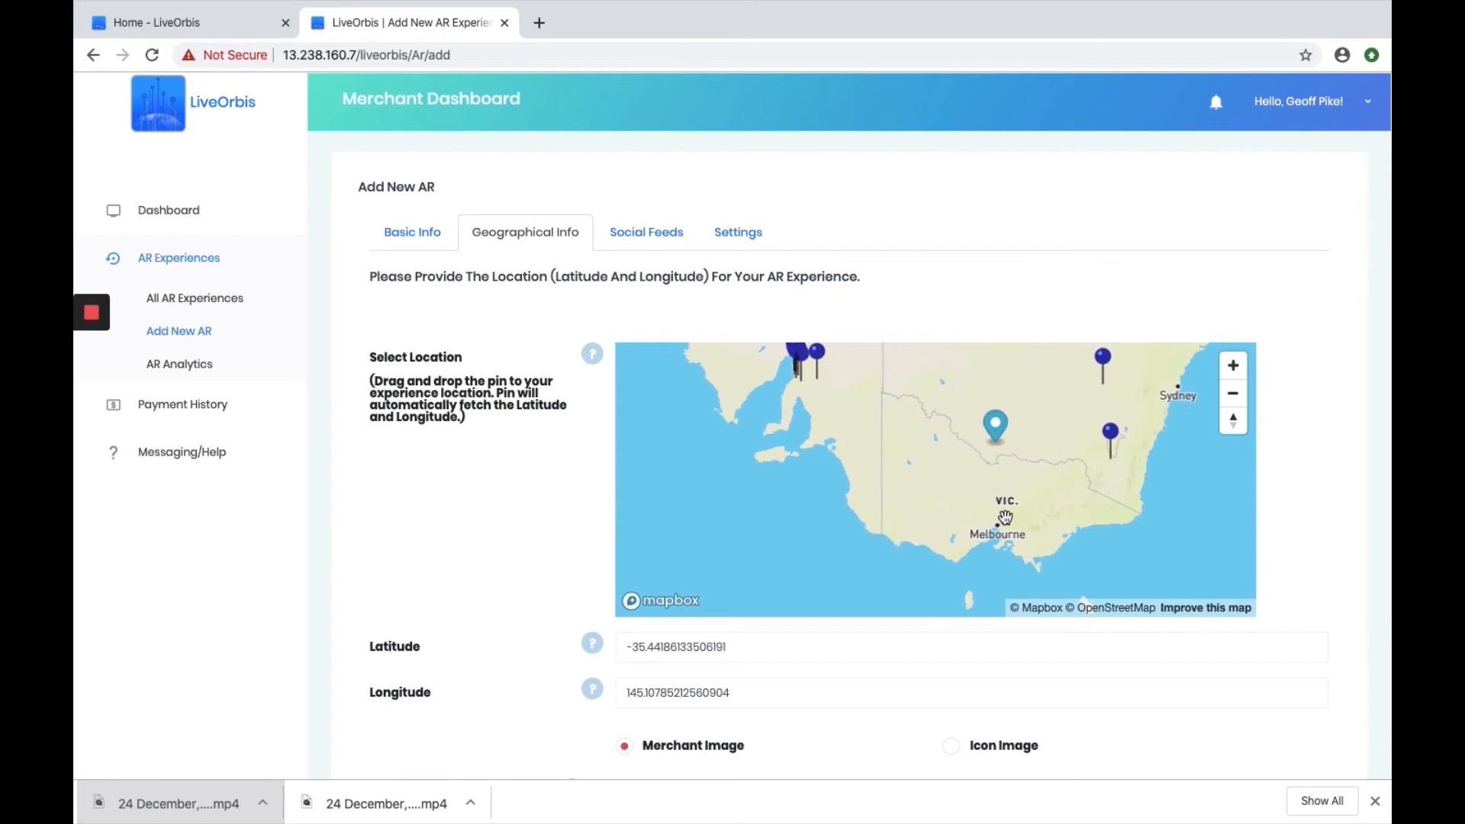
pyautogui.moveTo(997, 428); pyautogui.dragTo(998, 508)
pyautogui.moveTo(877, 809)
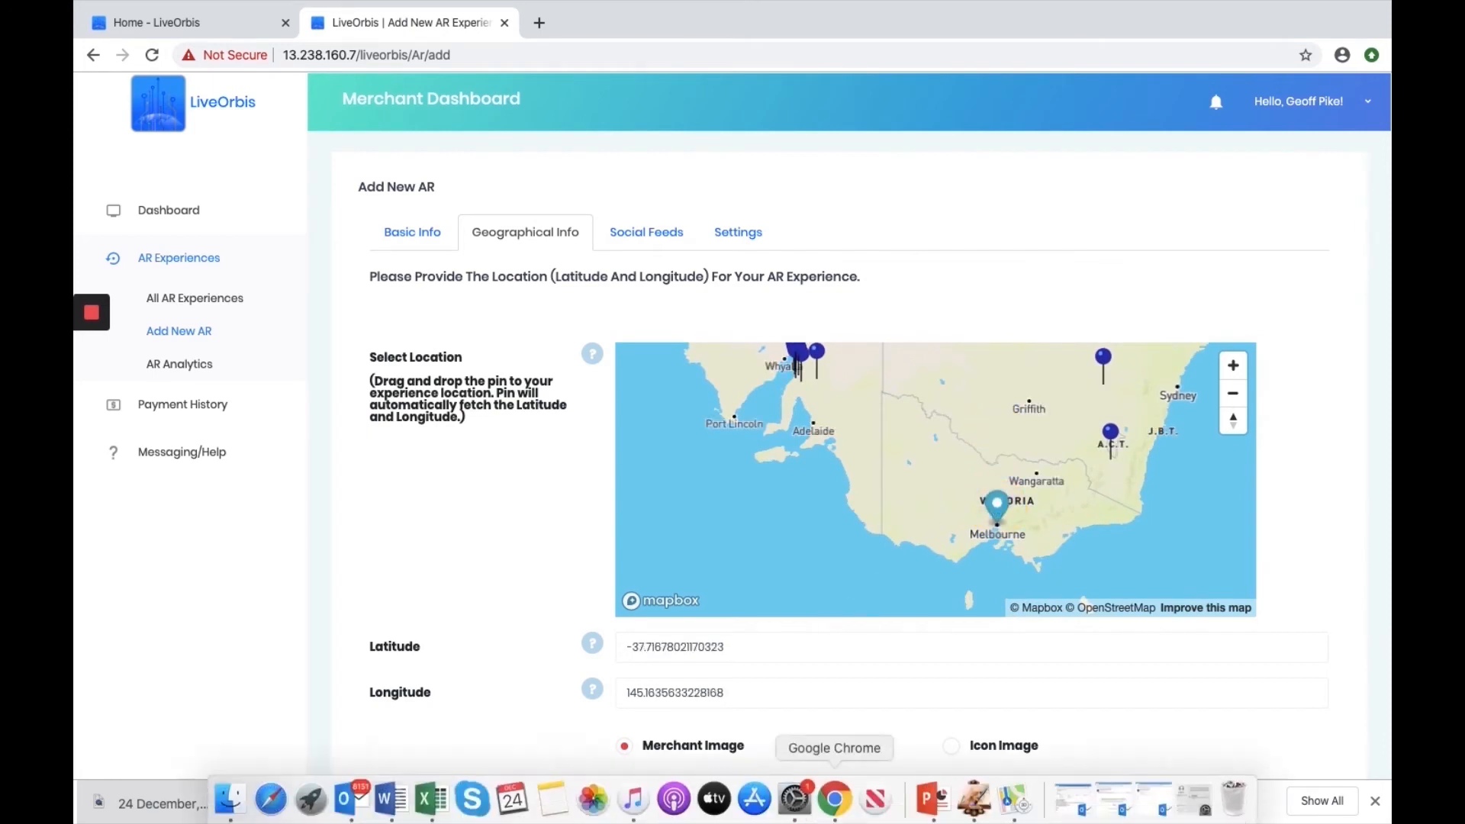
pyautogui.click(1014, 799)
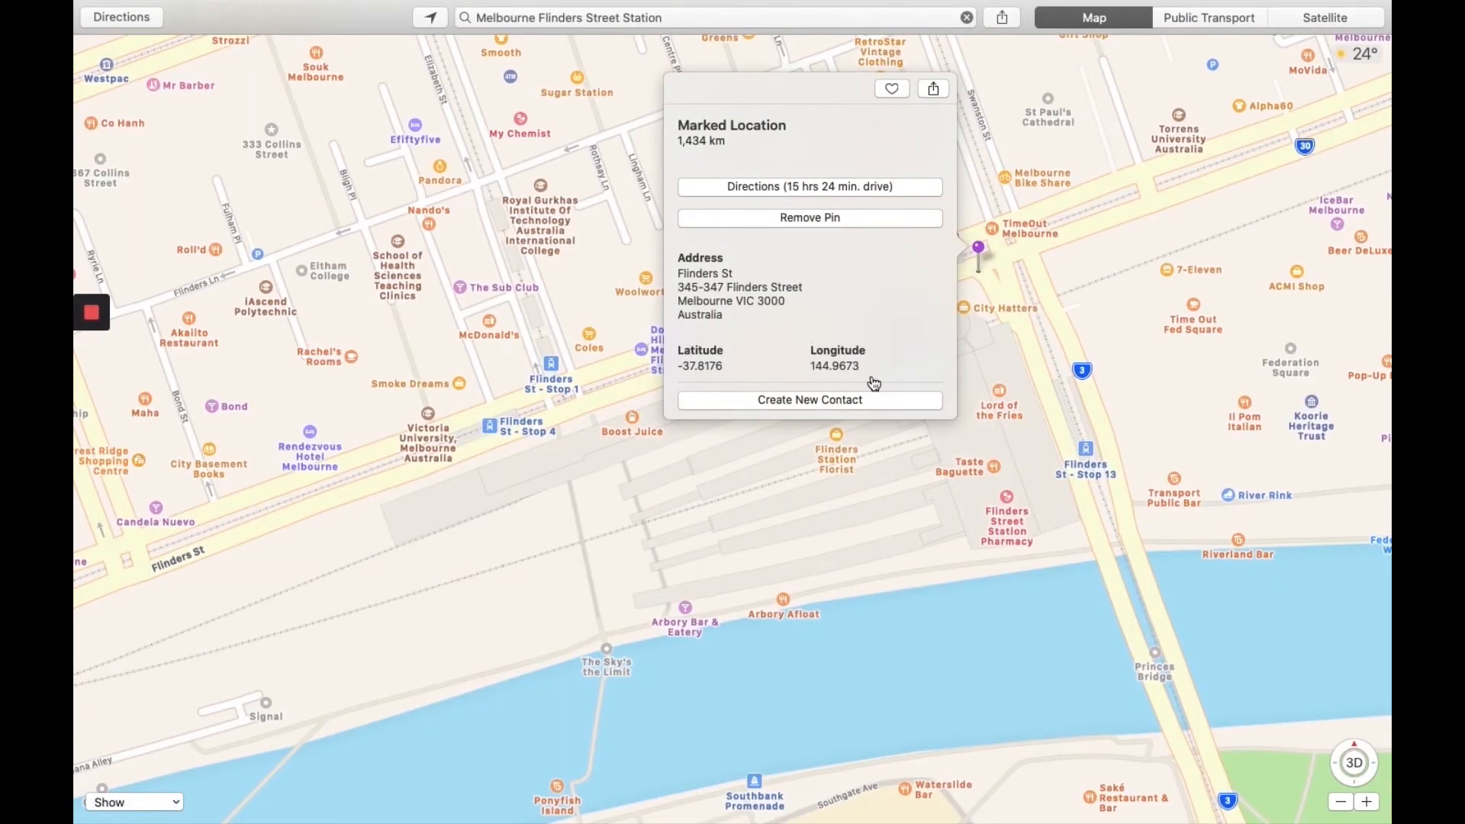
# Step: Scroll the Maps view to check Flinders Street Station's coordinates: latitude -37.8176, longitude 144.9673
pyautogui.scroll(-1, 743, 357)
pyautogui.scroll(1, 744, 357)
# Step: Correct the LiveOrbis location to latitude -37.8176001 and longitude 144.9673001
pyautogui.click(834, 797)
pyautogui.click(728, 647)
pyautogui.press('BackSpace')
pyautogui.press('BackSpace')
pyautogui.press('BackSpace')
pyautogui.press('BackSpace')
pyautogui.press('BackSpace')
pyautogui.press('BackSpace')
pyautogui.press('BackSpace')
pyautogui.press('BackSpace')
pyautogui.press('BackSpace')
pyautogui.press('BackSpace')
pyautogui.press('BackSpace')
pyautogui.press('BackSpace')
pyautogui.press('BackSpace')
pyautogui.press('BackSpace')
pyautogui.write('8176001')
pyautogui.click(742, 692)
pyautogui.press('BackSpace')
pyautogui.press('BackSpace')
pyautogui.press('BackSpace')
pyautogui.press('BackSpace')
pyautogui.press('BackSpace')
pyautogui.press('BackSpace')
pyautogui.press('BackSpace')
pyautogui.press('BackSpace')
pyautogui.press('BackSpace')
pyautogui.press('BackSpace')
pyautogui.press('BackSpace')
pyautogui.press('BackSpace')
pyautogui.press('BackSpace')
pyautogui.press('BackSpace')
pyautogui.press('BackSpace')
pyautogui.write('4.9673001')
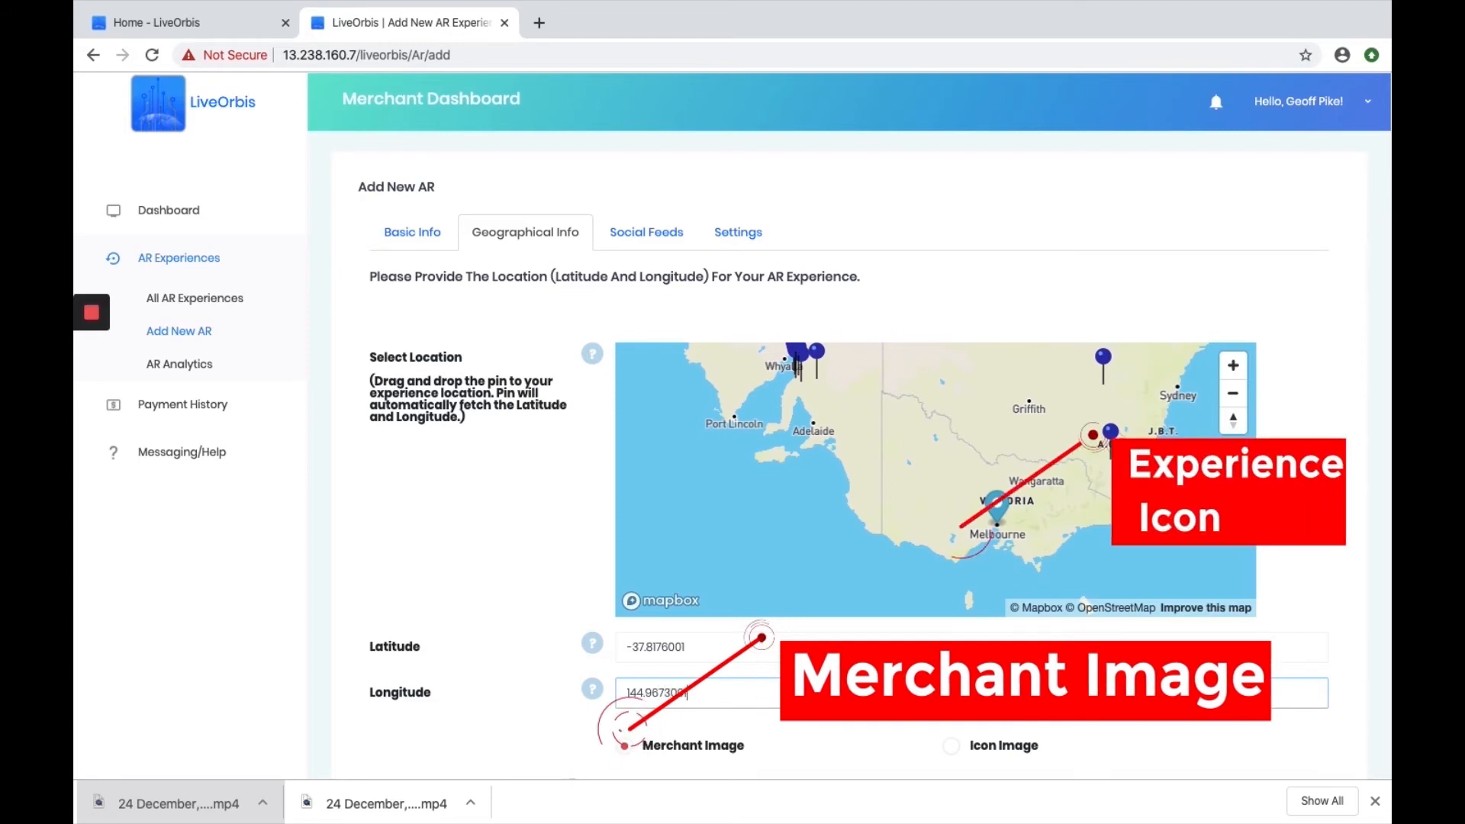
# Step: Choose Icon Image and, after testing Geo Range Enabled, leave it unchecked
pyautogui.scroll(-3, 905, 606)
pyautogui.click(952, 563)
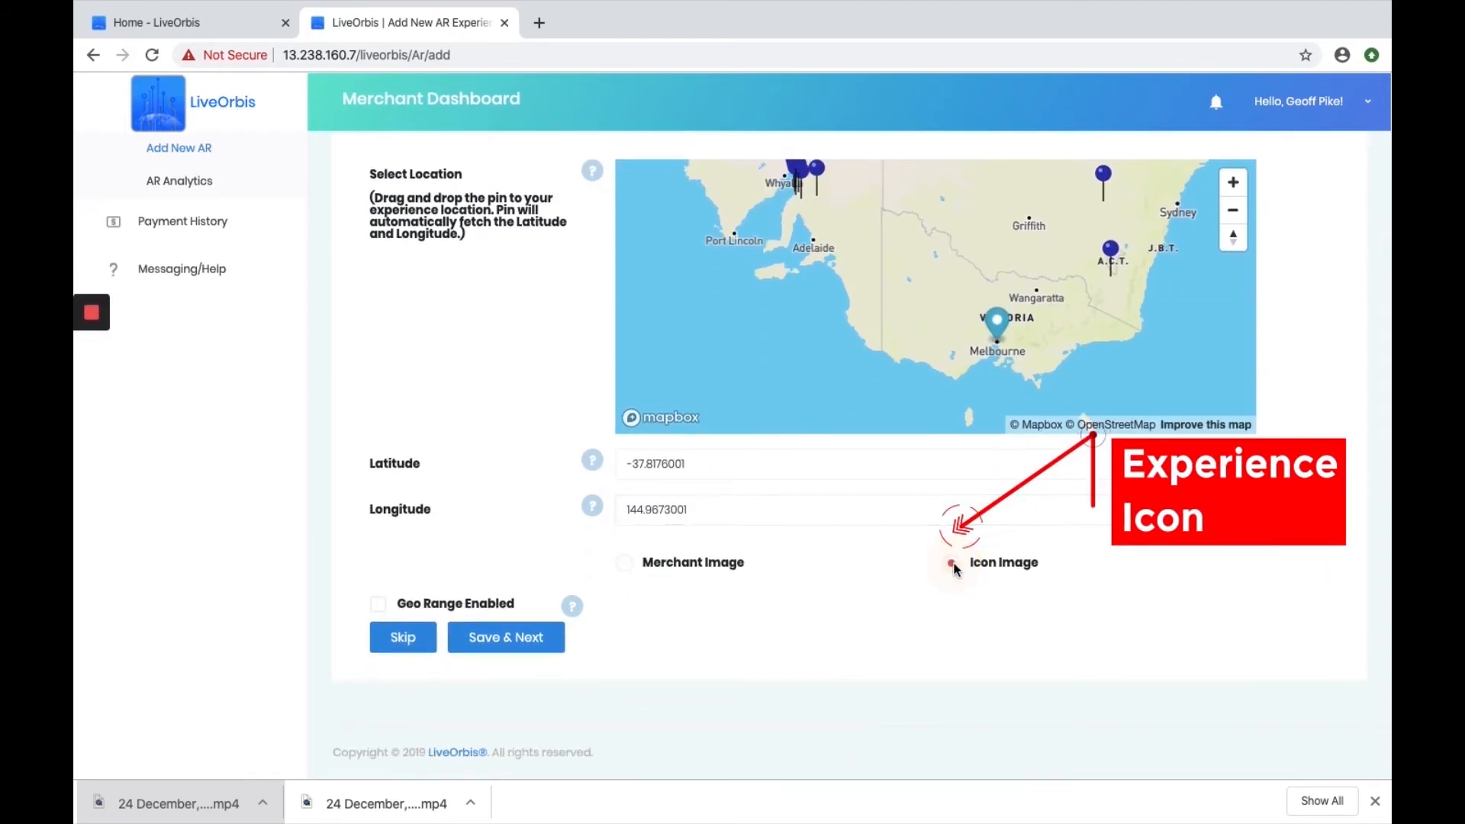
pyautogui.click(580, 603)
pyautogui.click(579, 602)
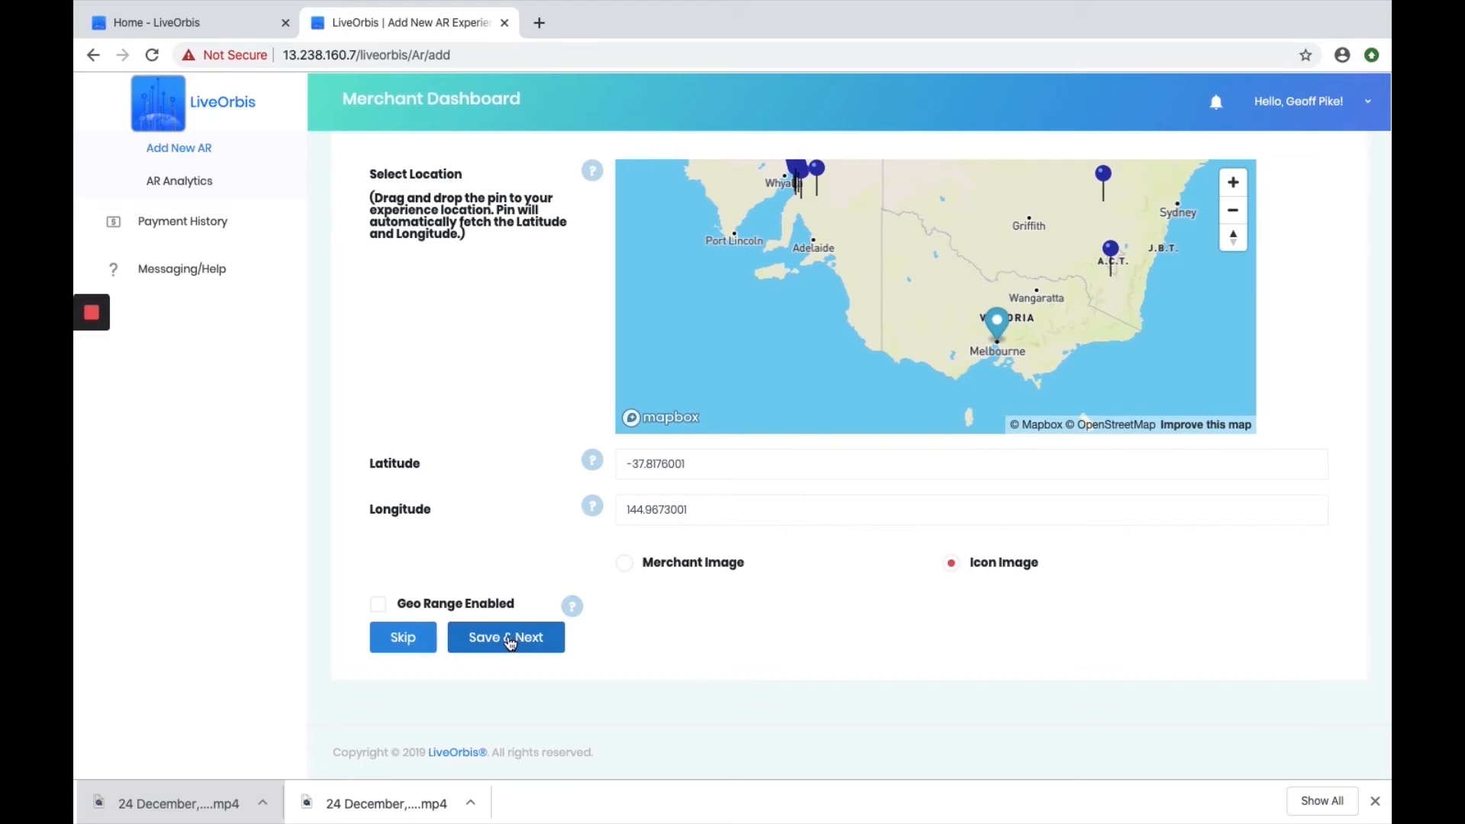
pyautogui.moveTo(573, 612)
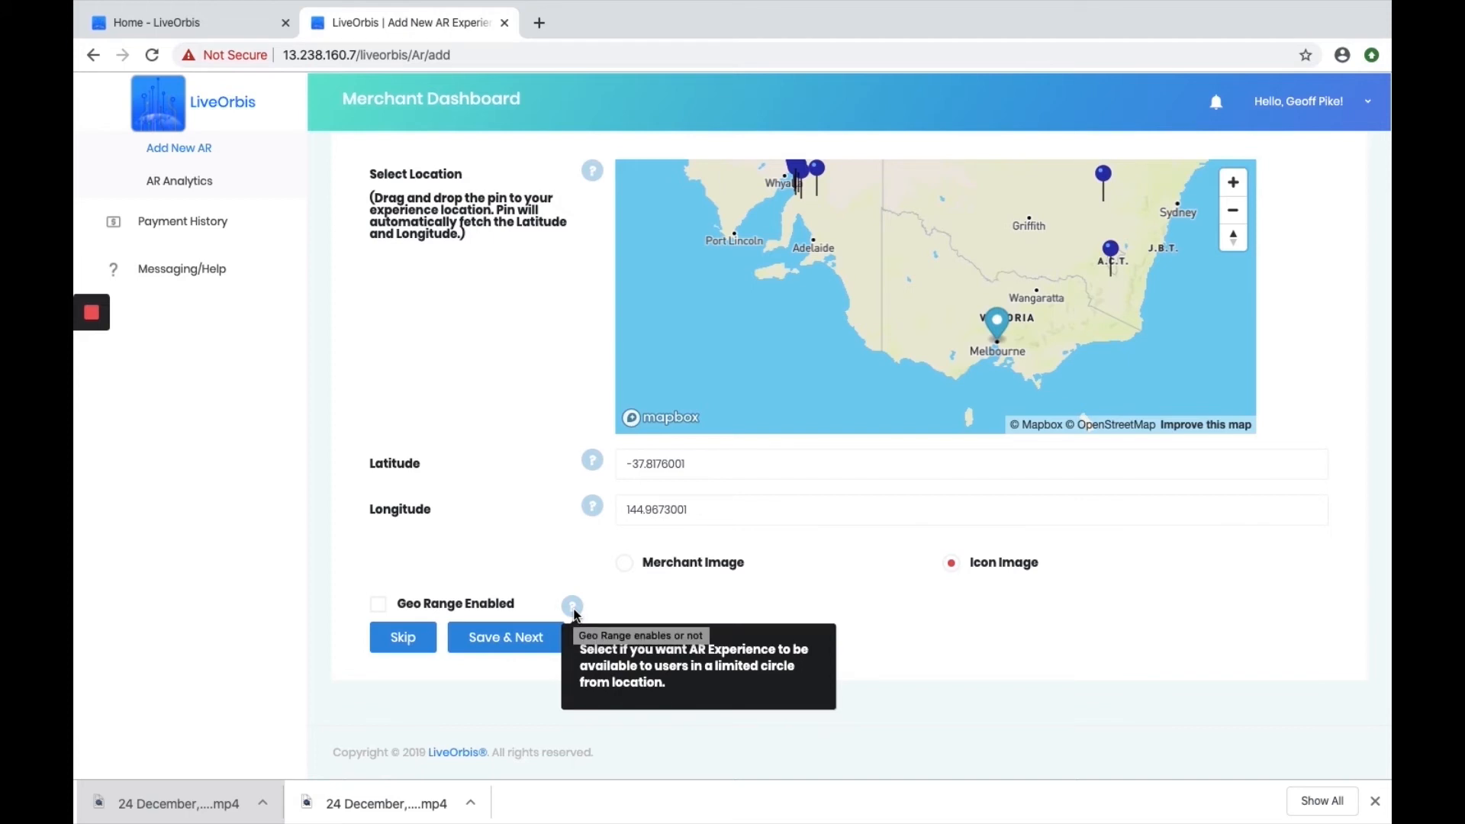
pyautogui.click(573, 609)
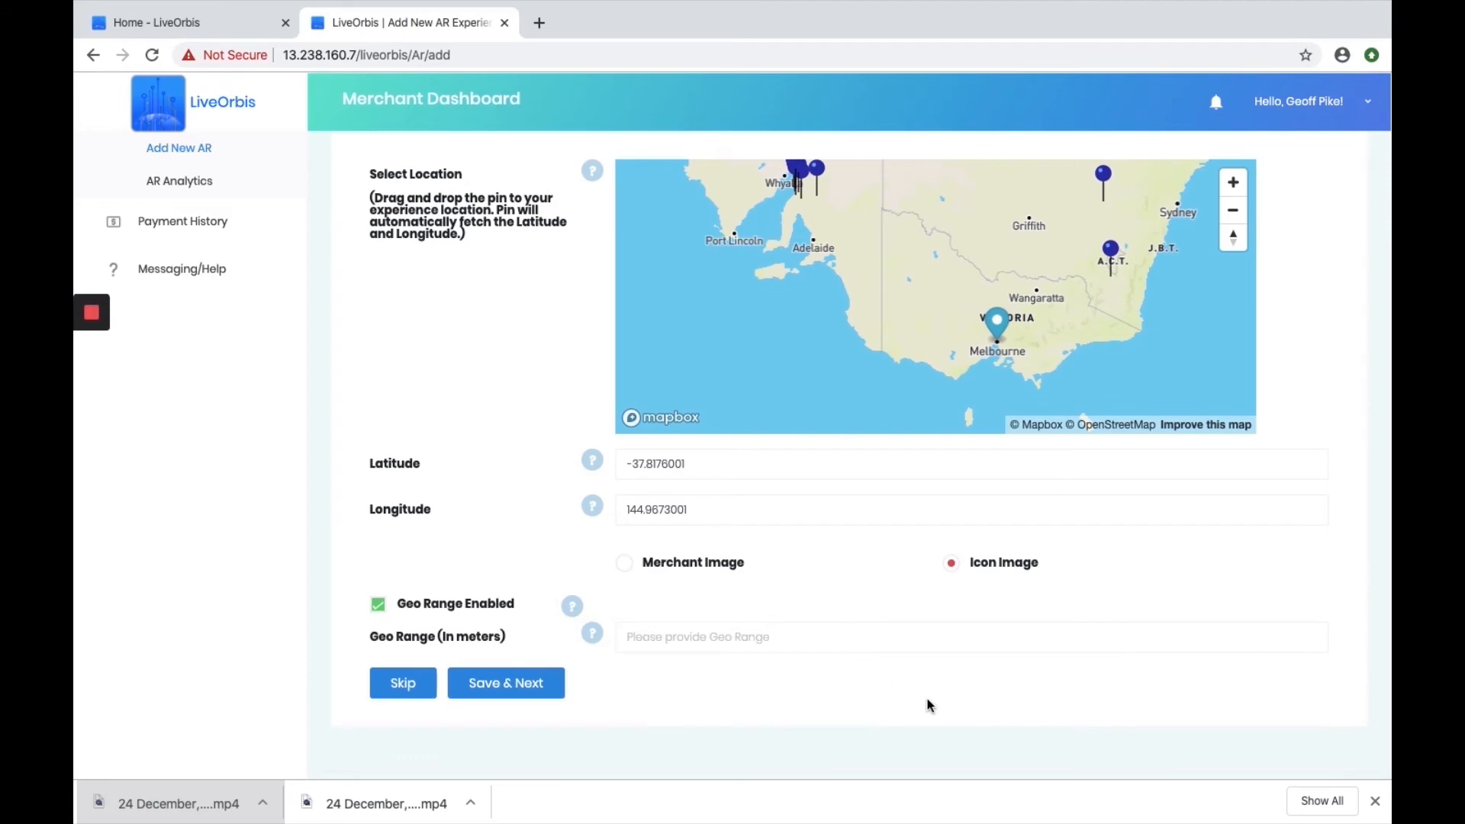
pyautogui.moveTo(593, 637)
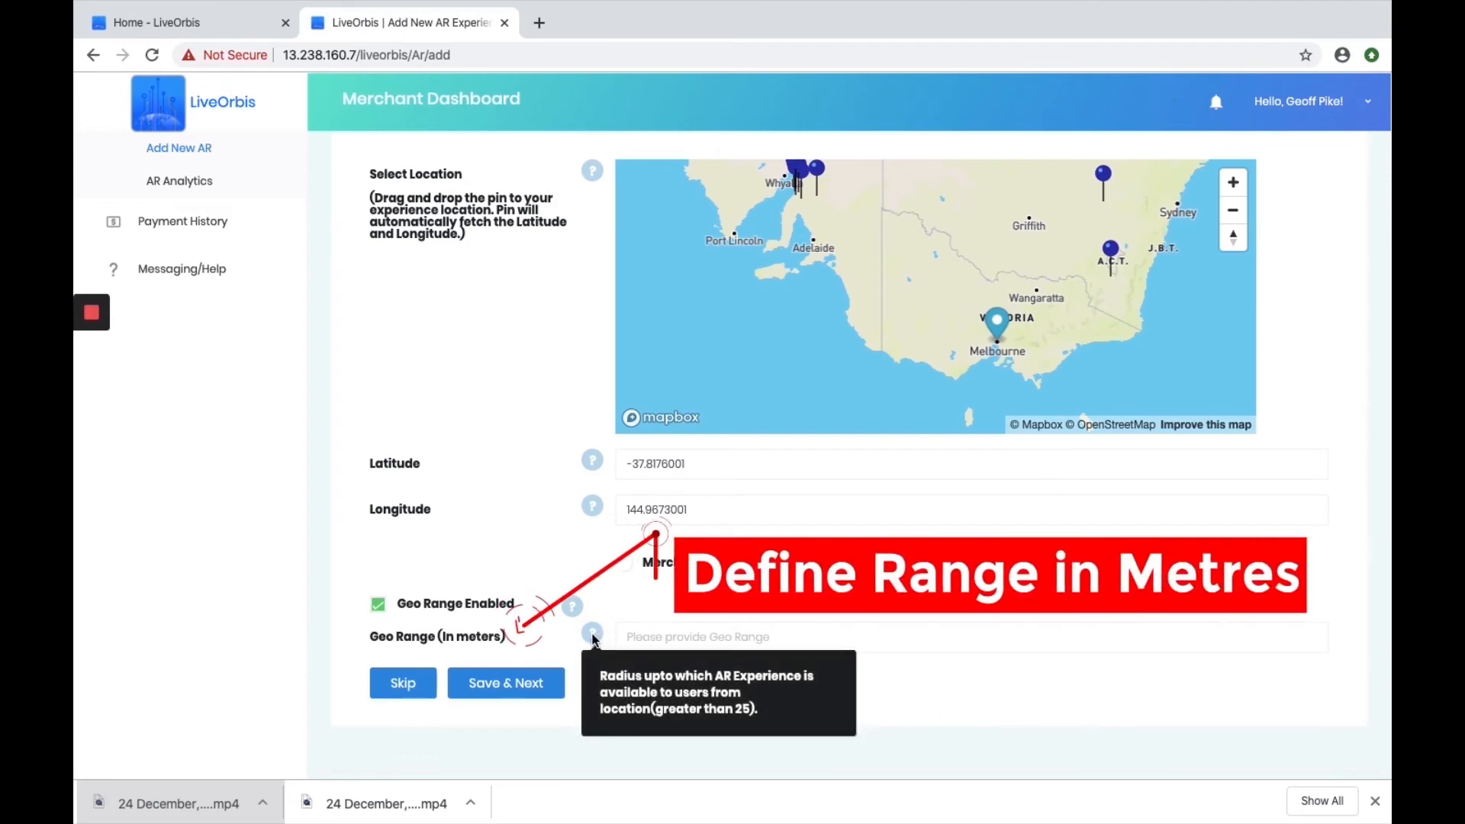
pyautogui.click(576, 603)
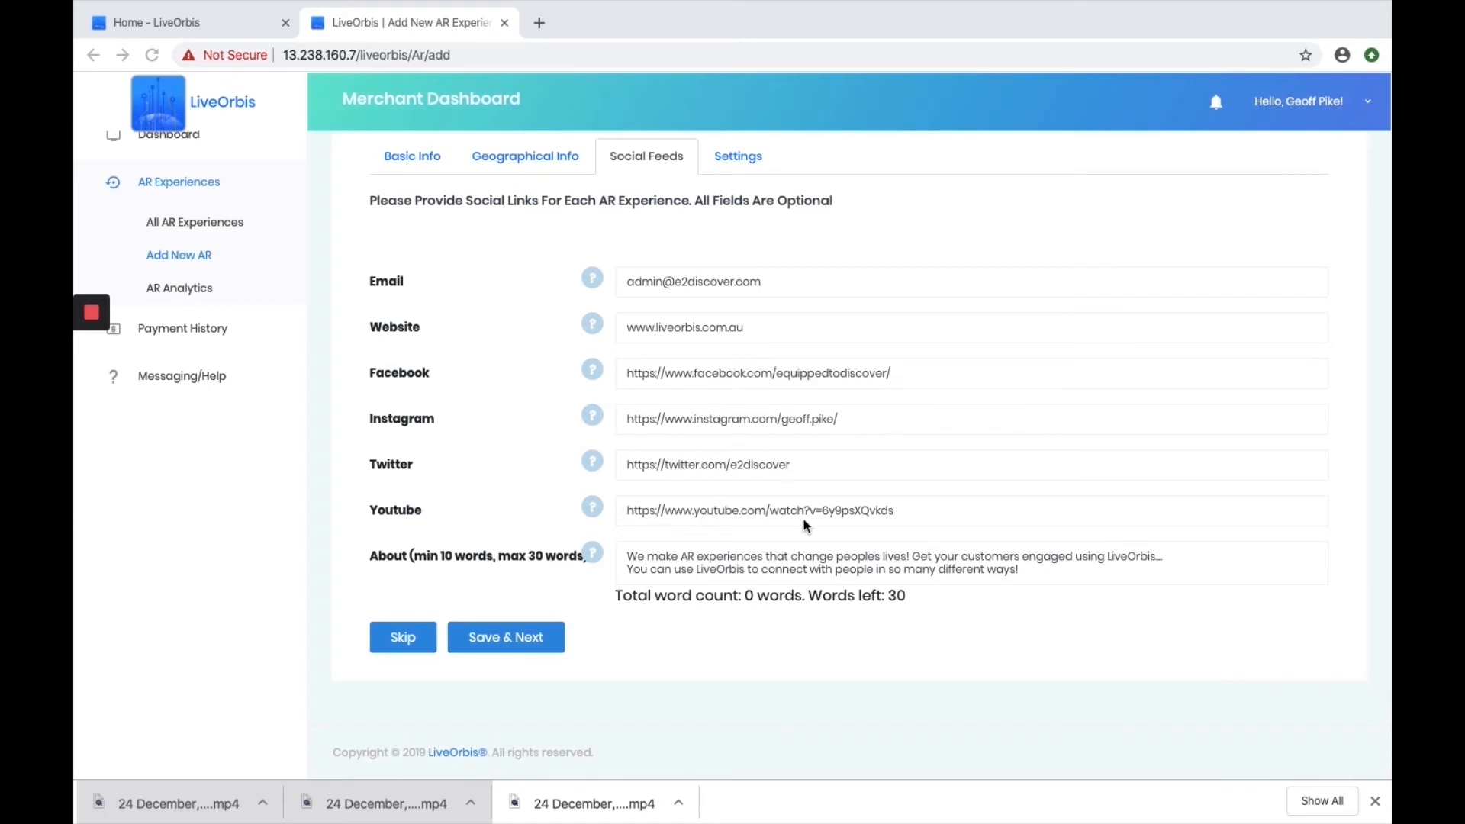
# Step: Bring the browser window with the LiveOrbis Social Feeds form back into focus
pyautogui.click(592, 554)
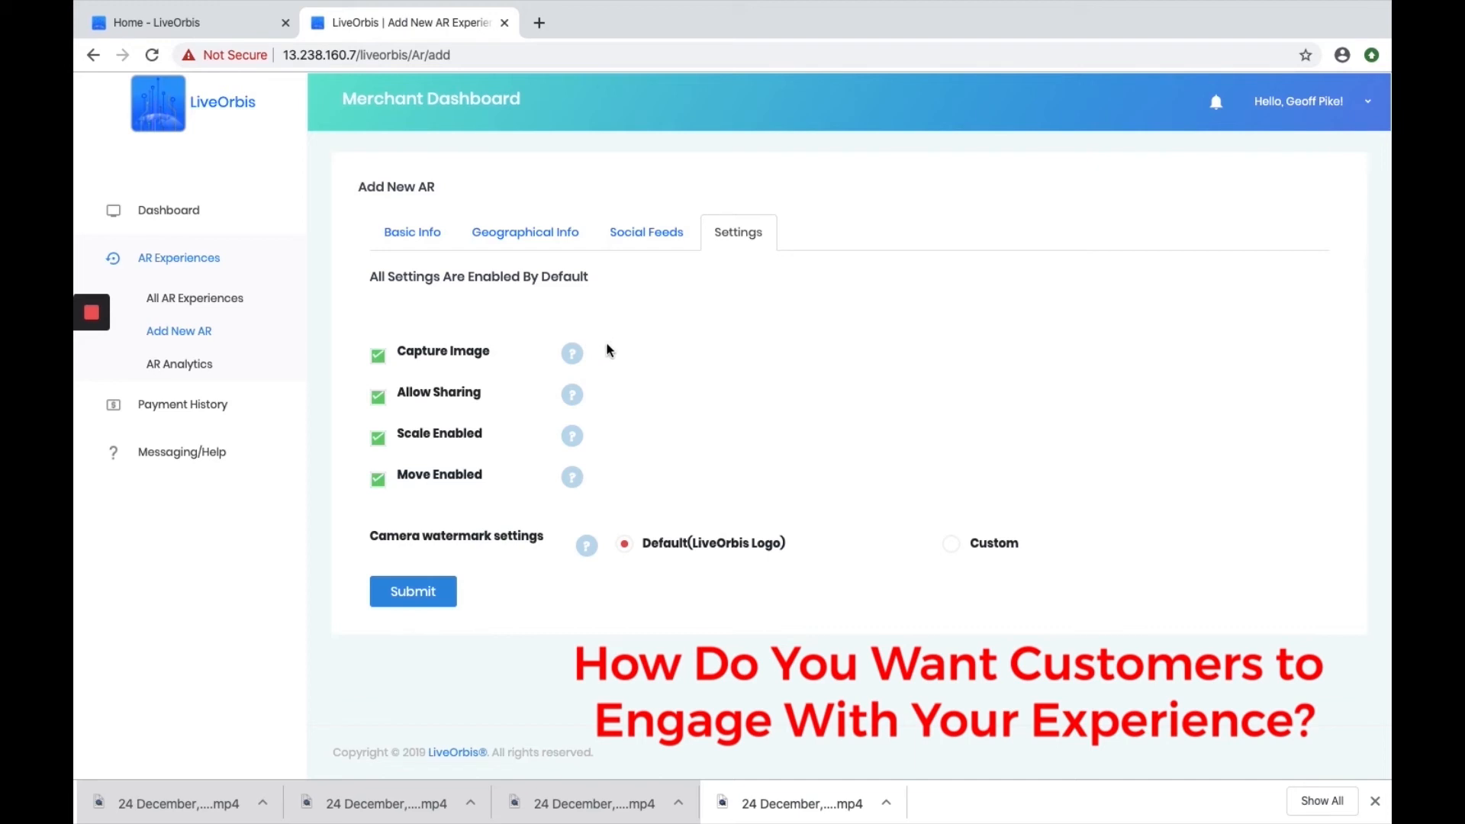
pyautogui.moveTo(609, 354)
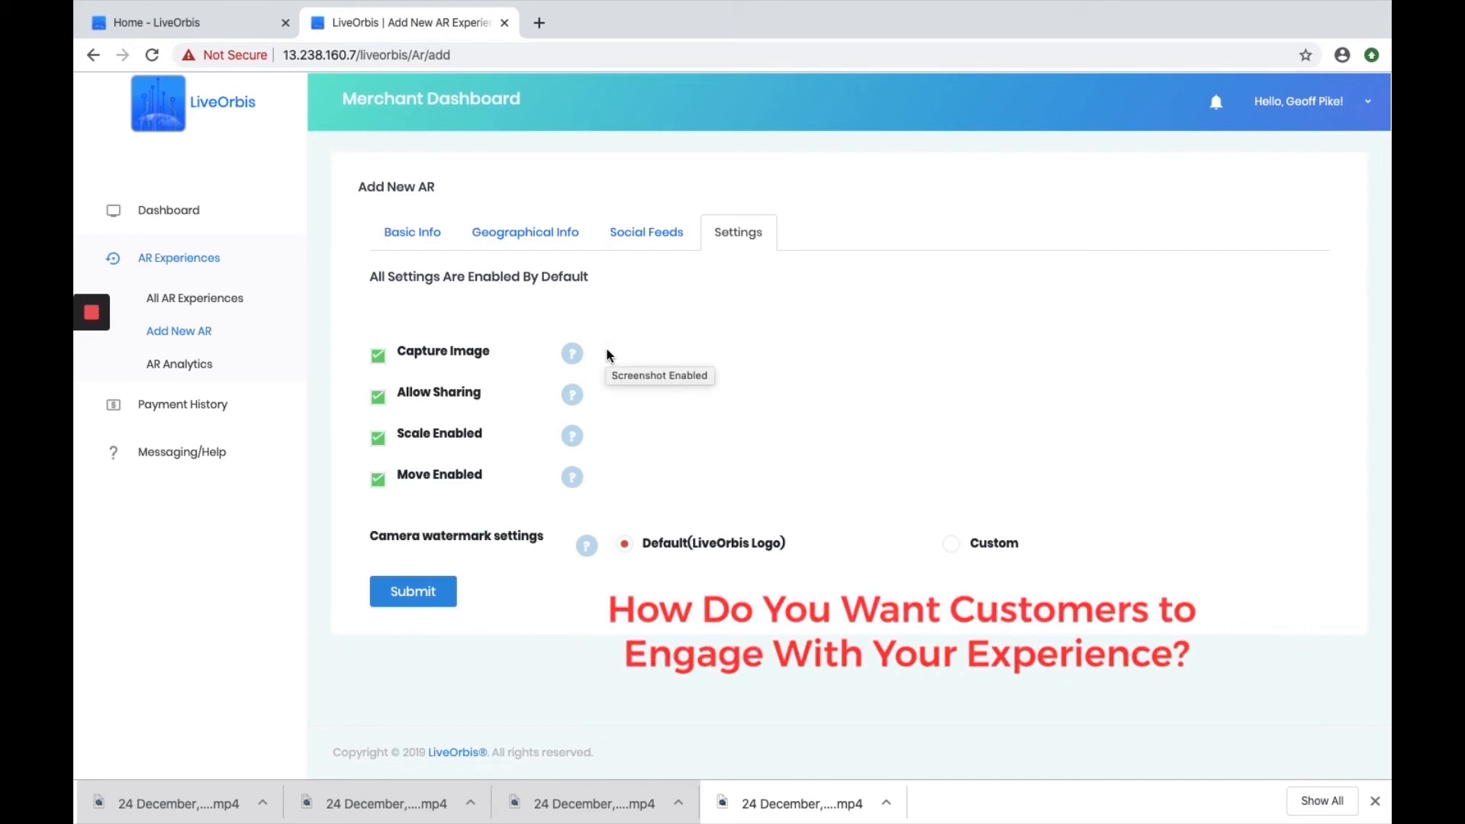
pyautogui.click(573, 356)
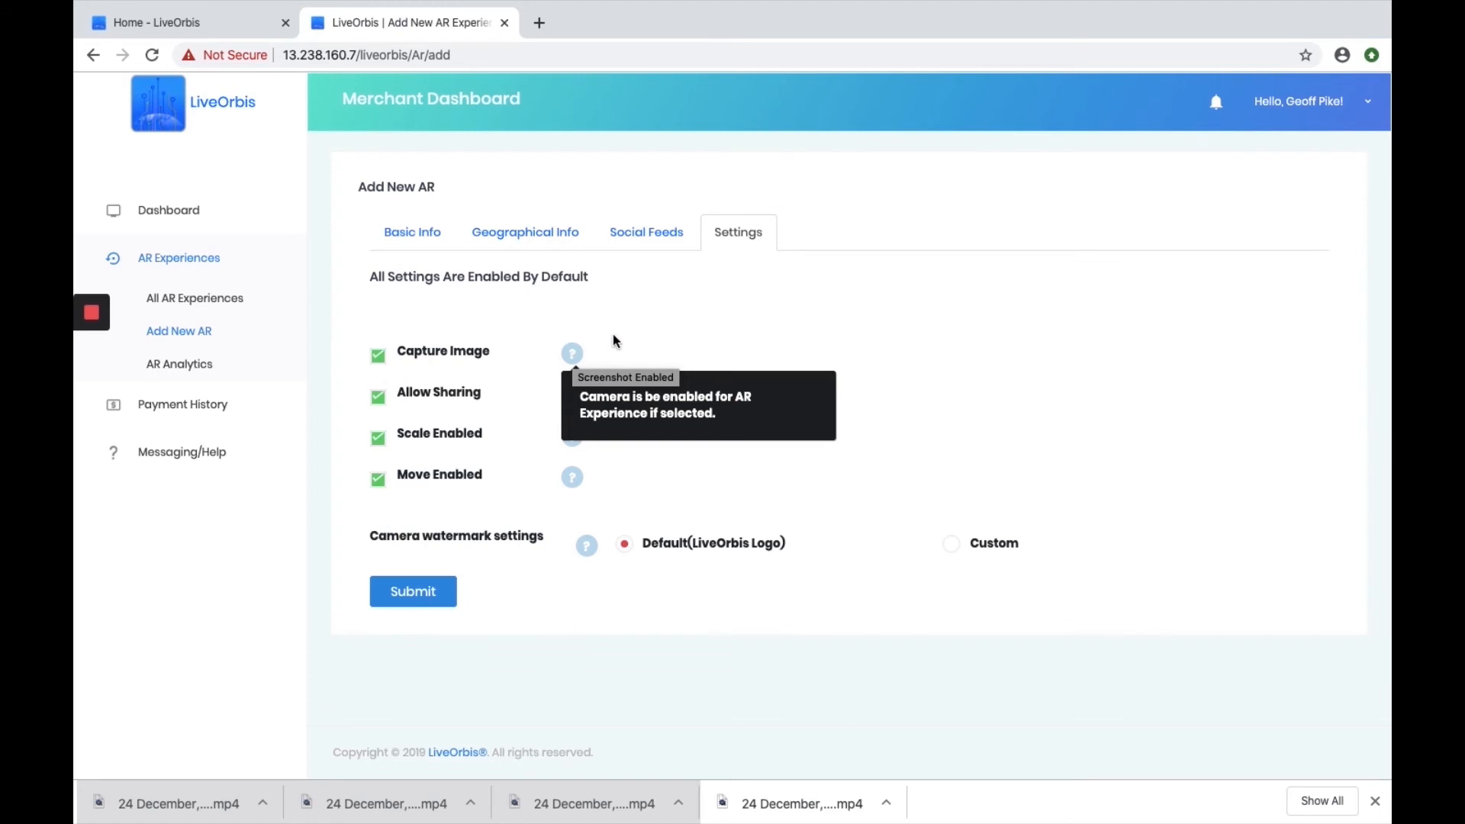
pyautogui.moveTo(571, 394)
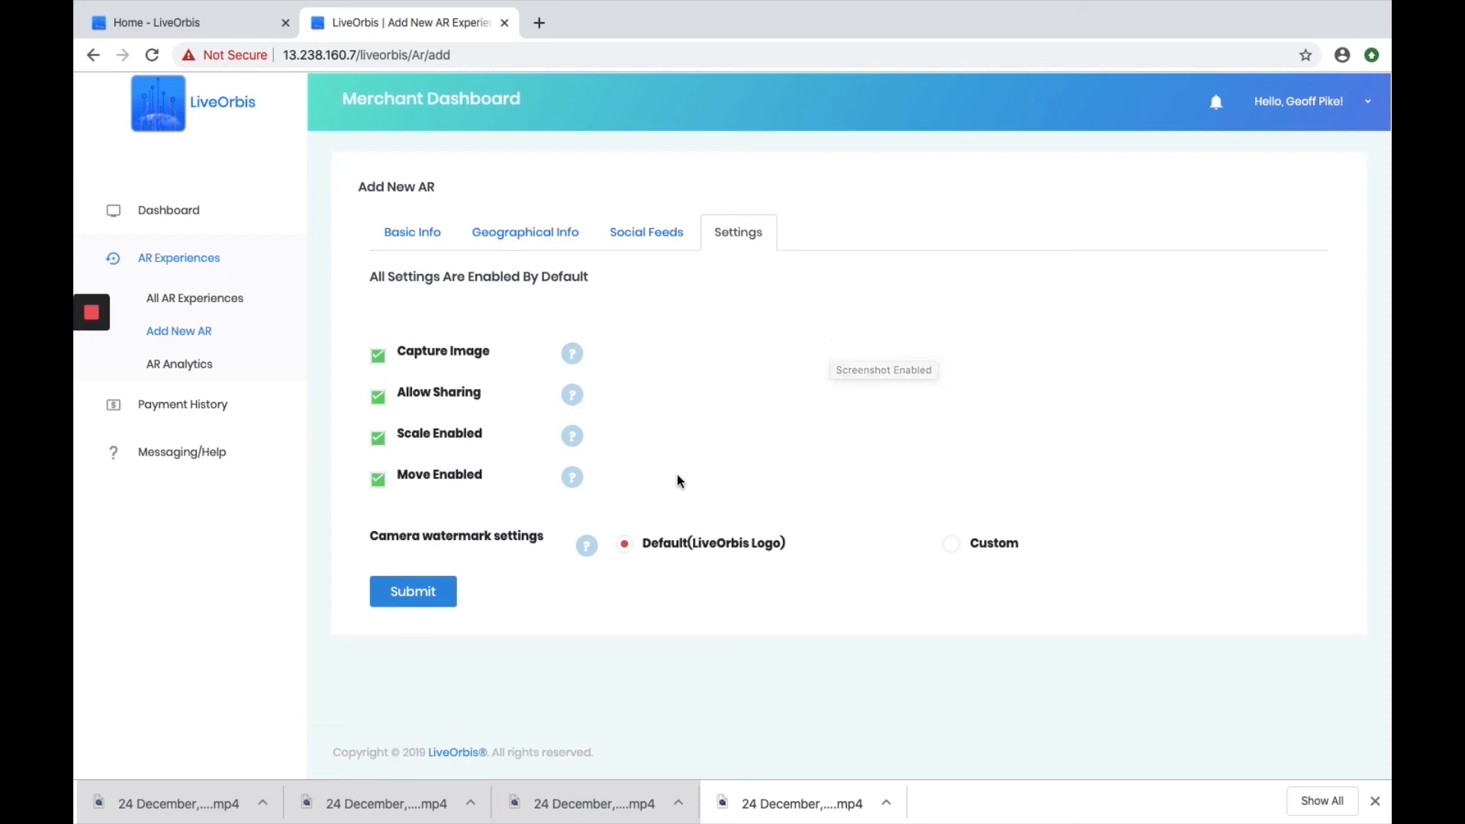
pyautogui.moveTo(574, 437)
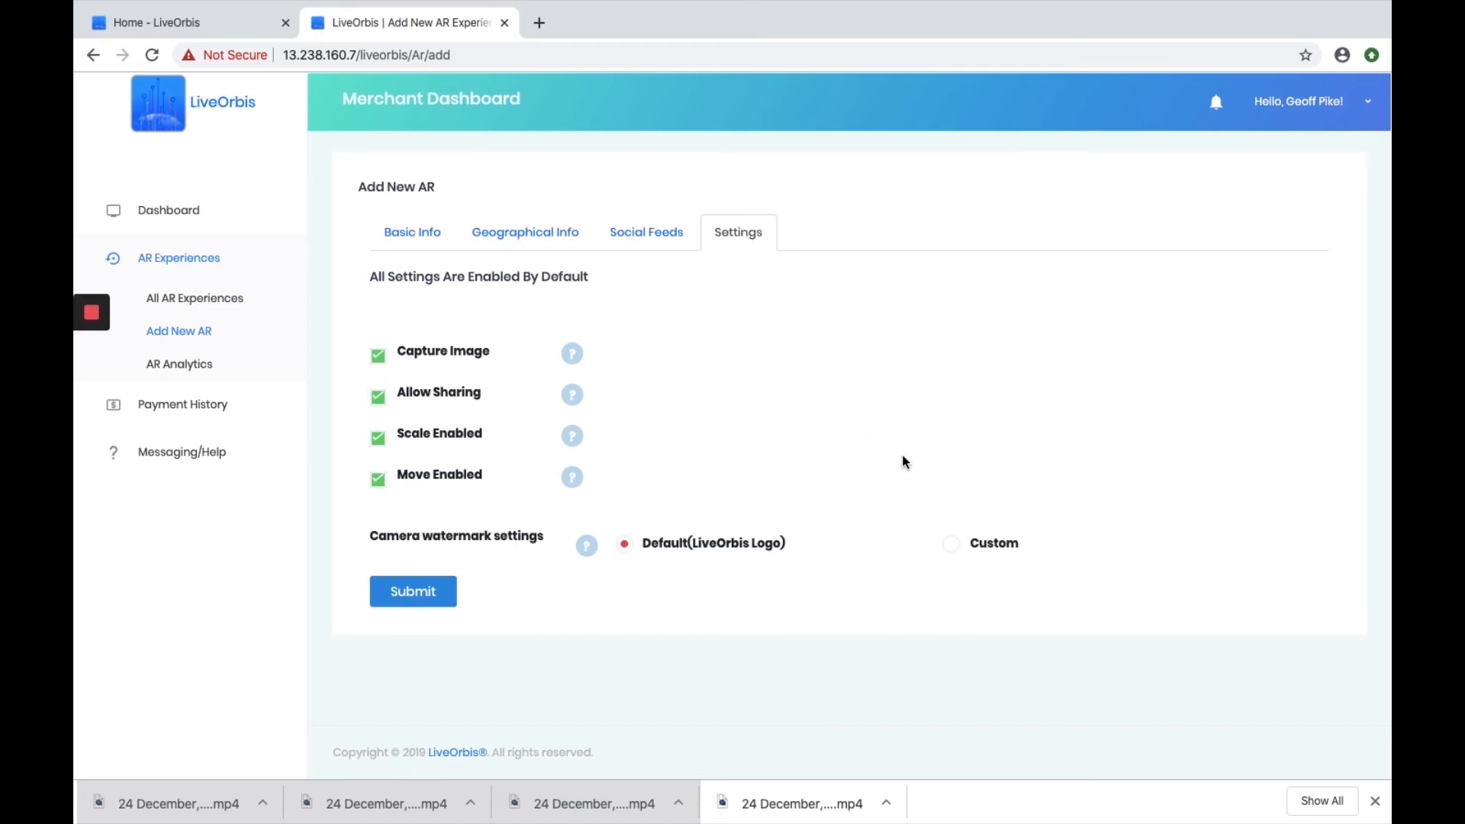
pyautogui.moveTo(574, 479)
pyautogui.click(951, 544)
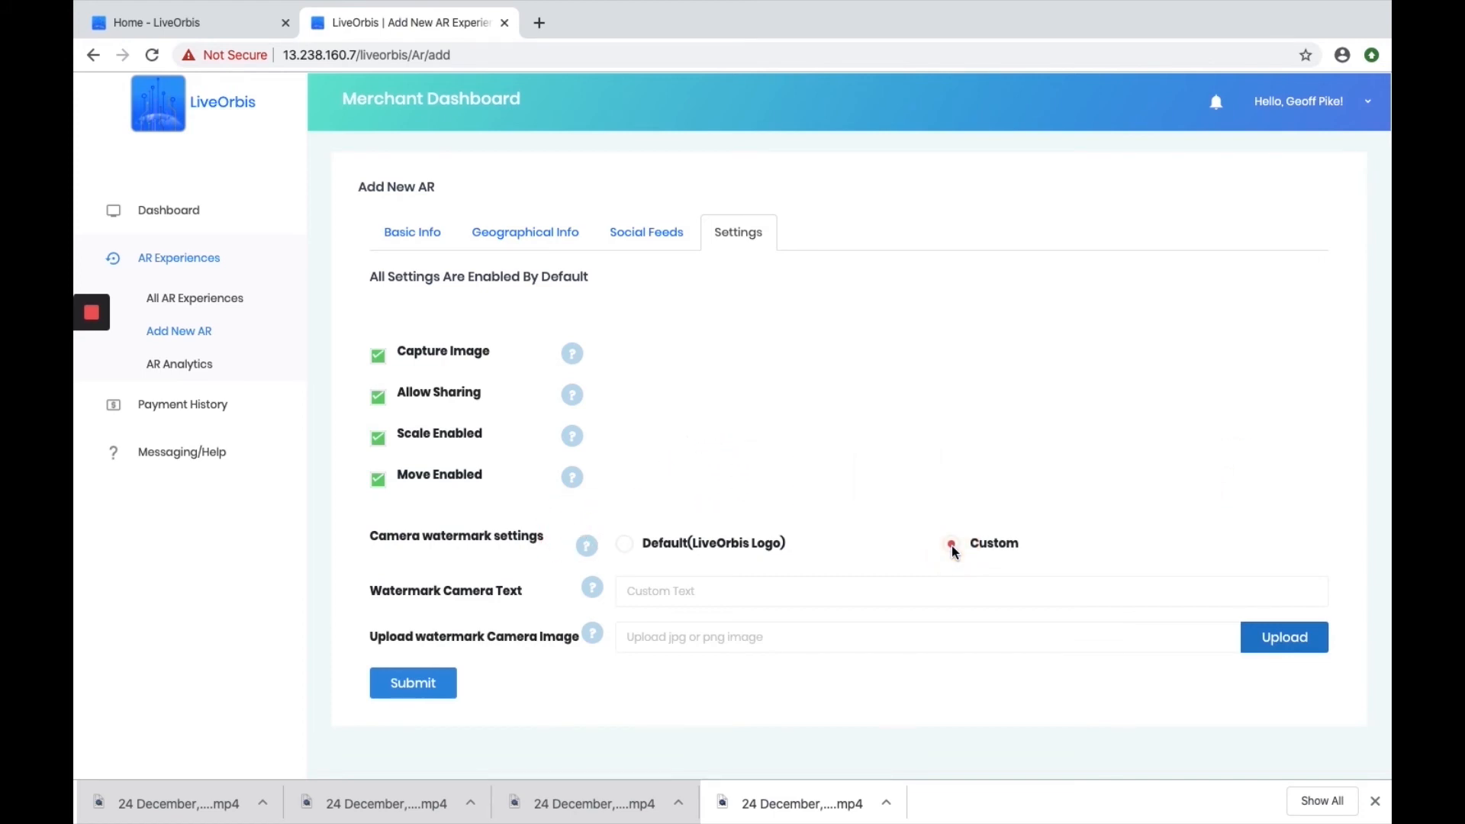
# Step: Revert the watermark to Default (LiveOrbis Logo), submit the experience, and go to the Dashboard
pyautogui.moveTo(594, 635)
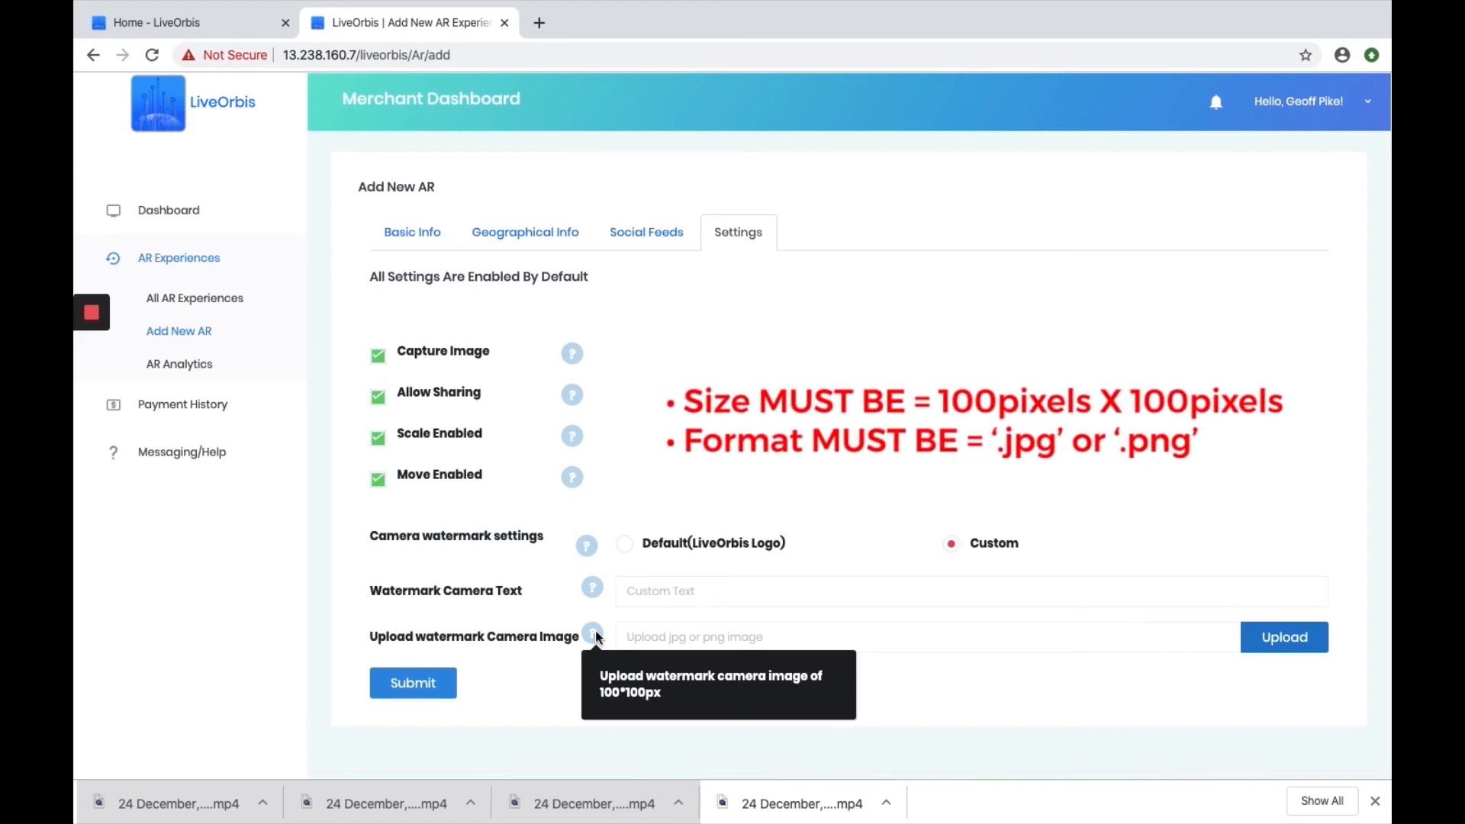
pyautogui.click(624, 543)
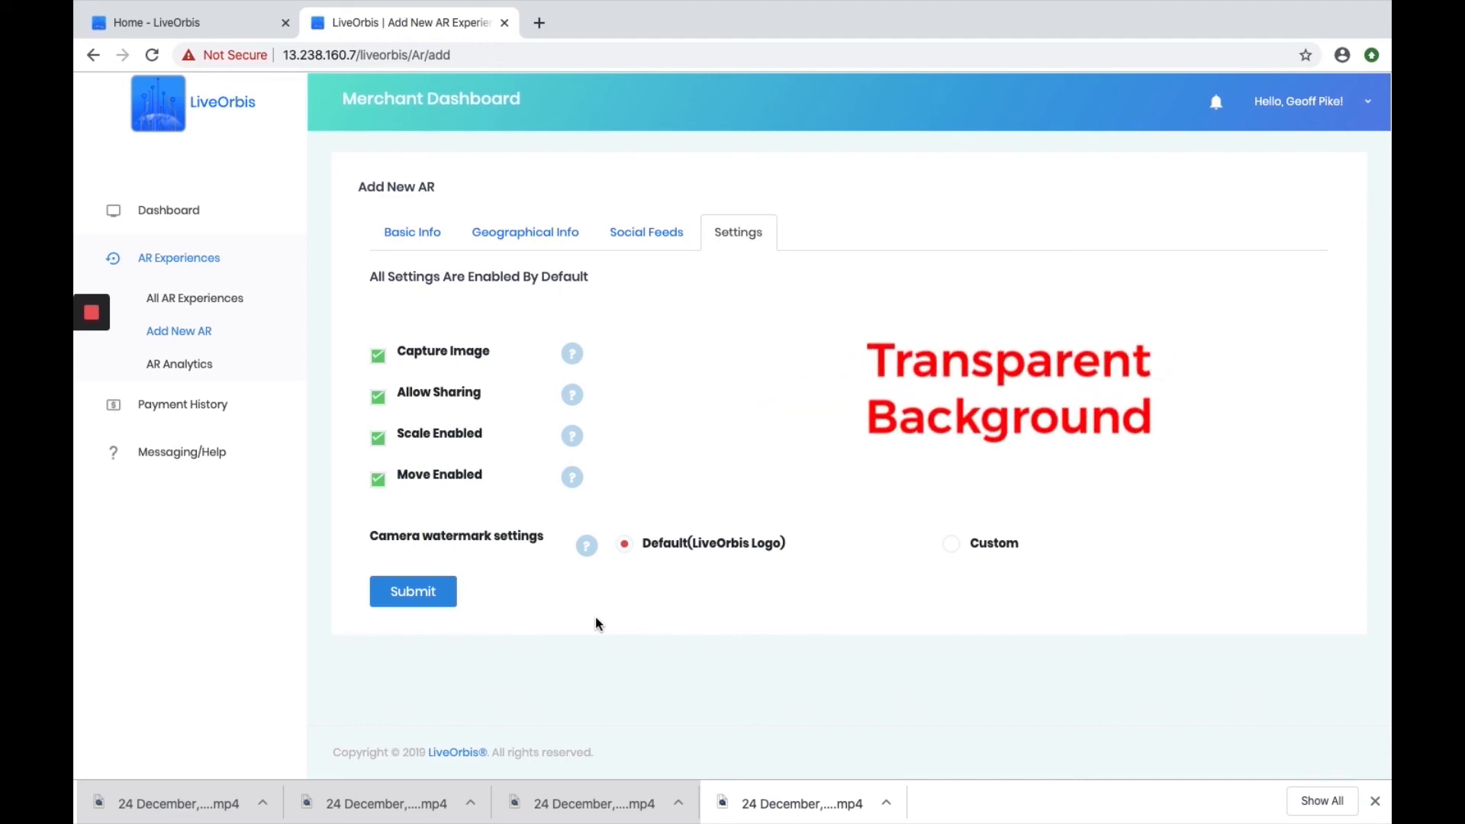
pyautogui.click(418, 596)
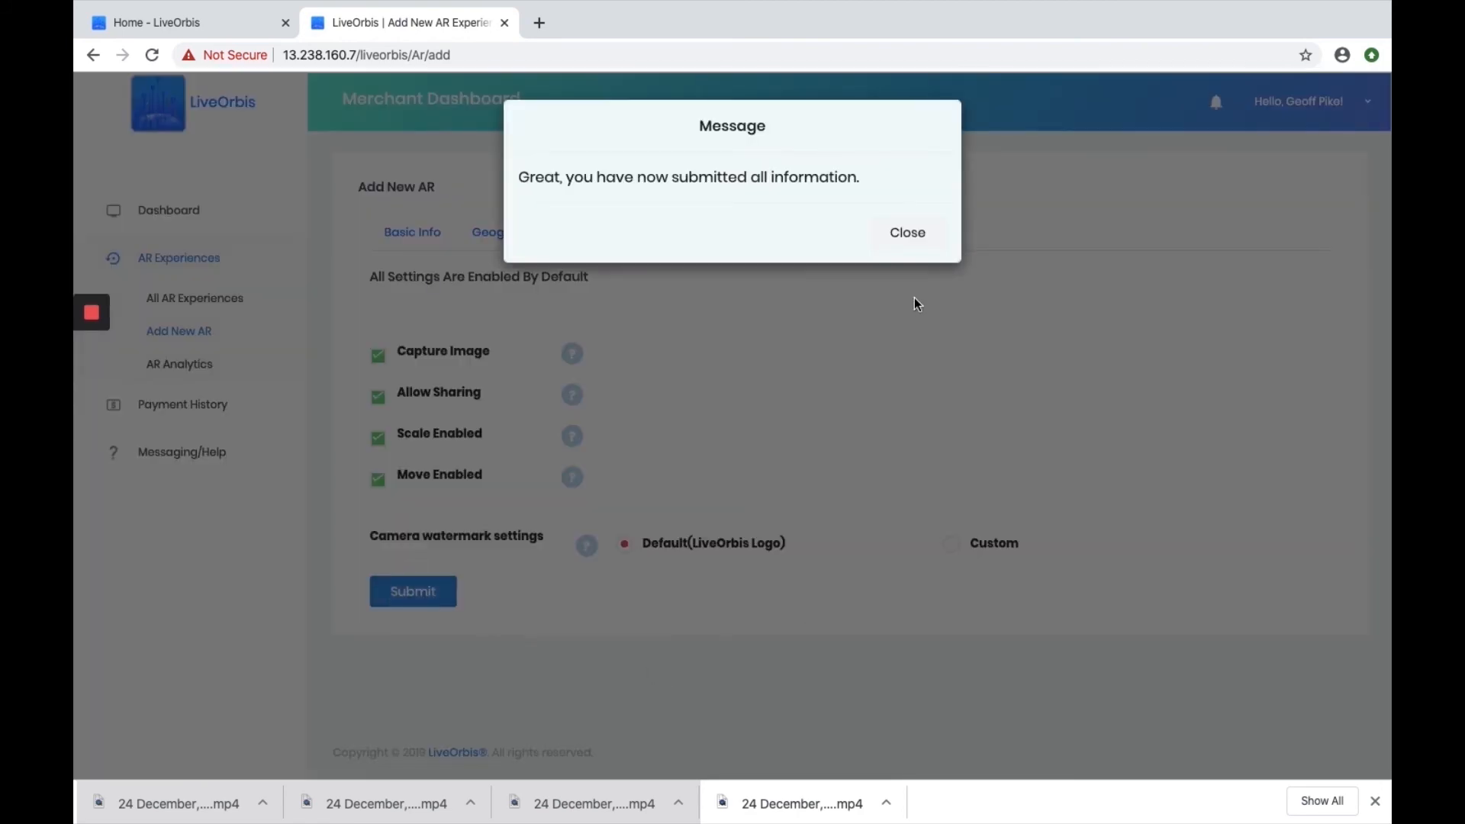
pyautogui.click(907, 233)
pyautogui.click(164, 221)
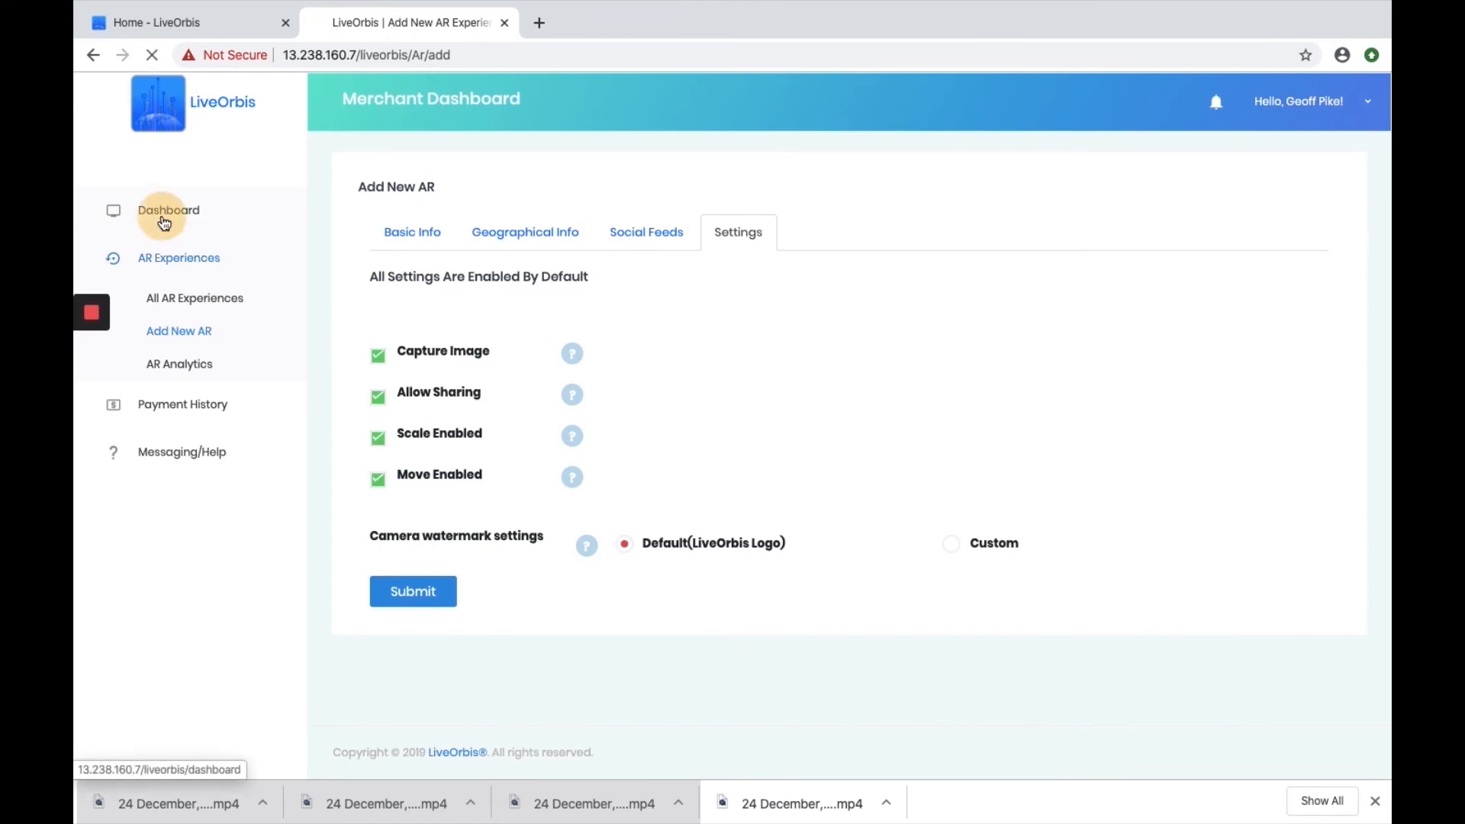